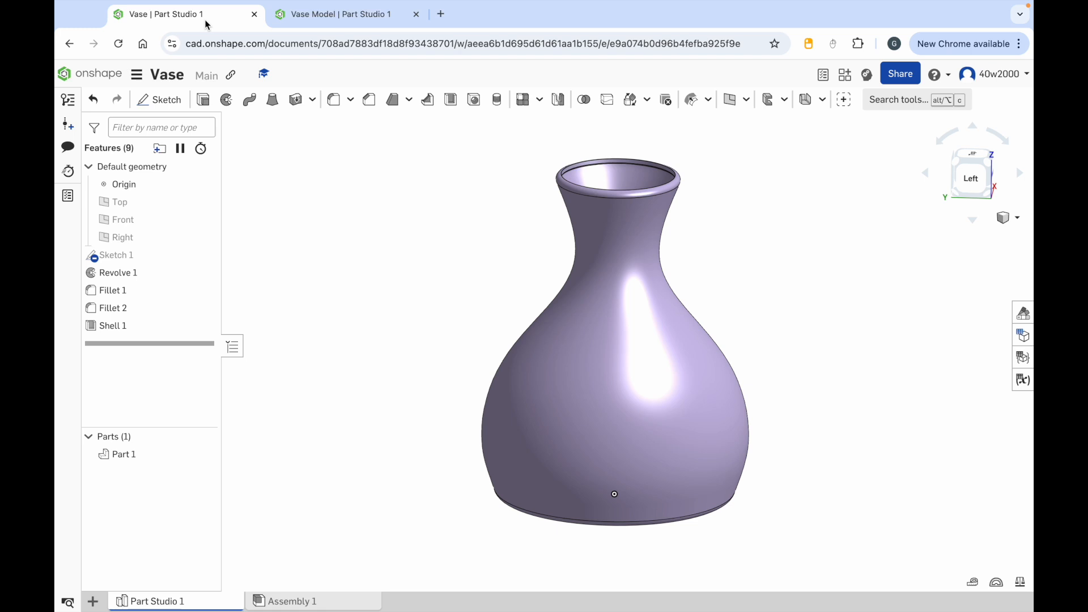
Step: Switch to the empty Vase Model document, start a sketch on the Front plane and view it straight on
{"action": "left_click", "coordinate": [335, 19]}
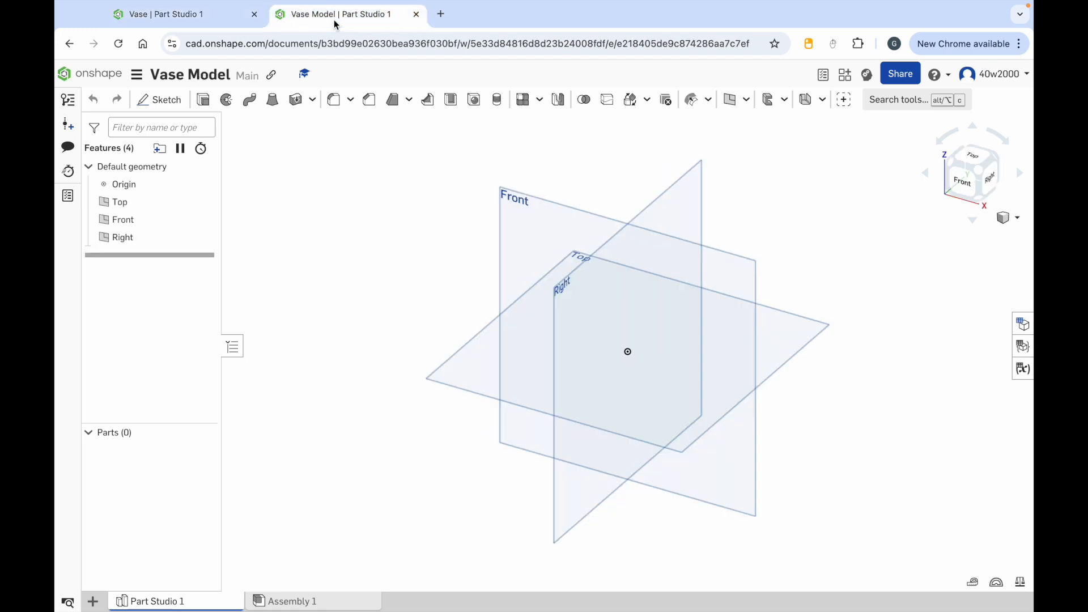
{"action": "left_click", "coordinate": [169, 101]}
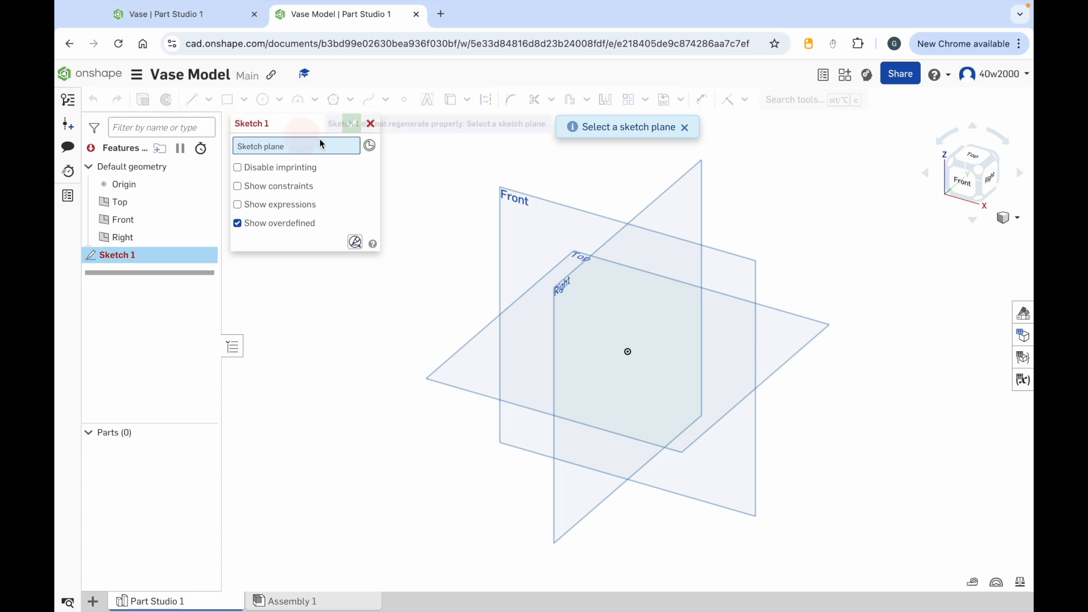
{"action": "left_click", "coordinate": [523, 218]}
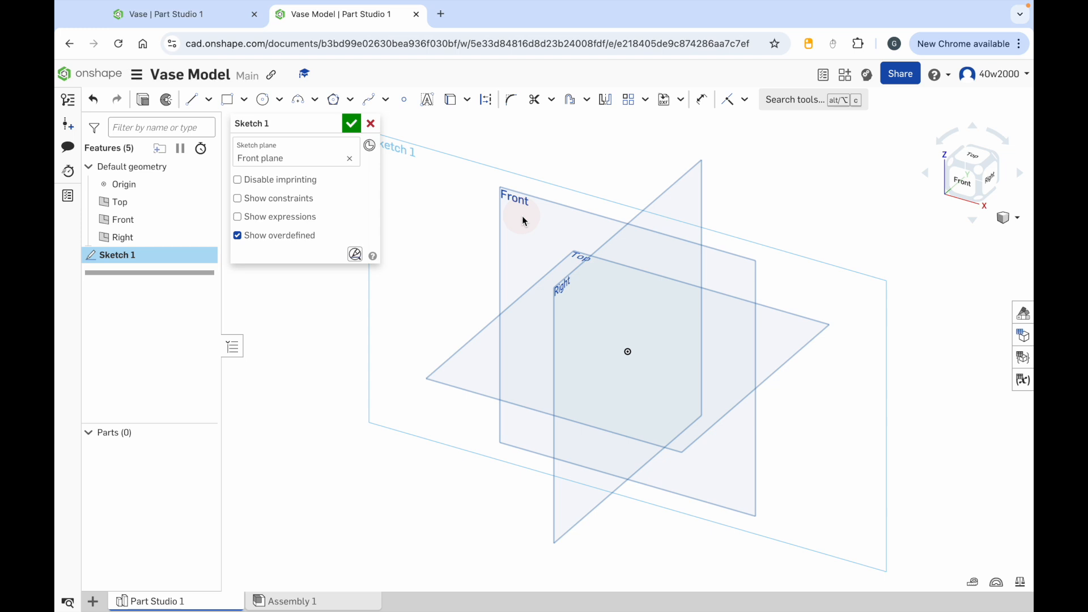
{"action": "left_click", "coordinate": [965, 189]}
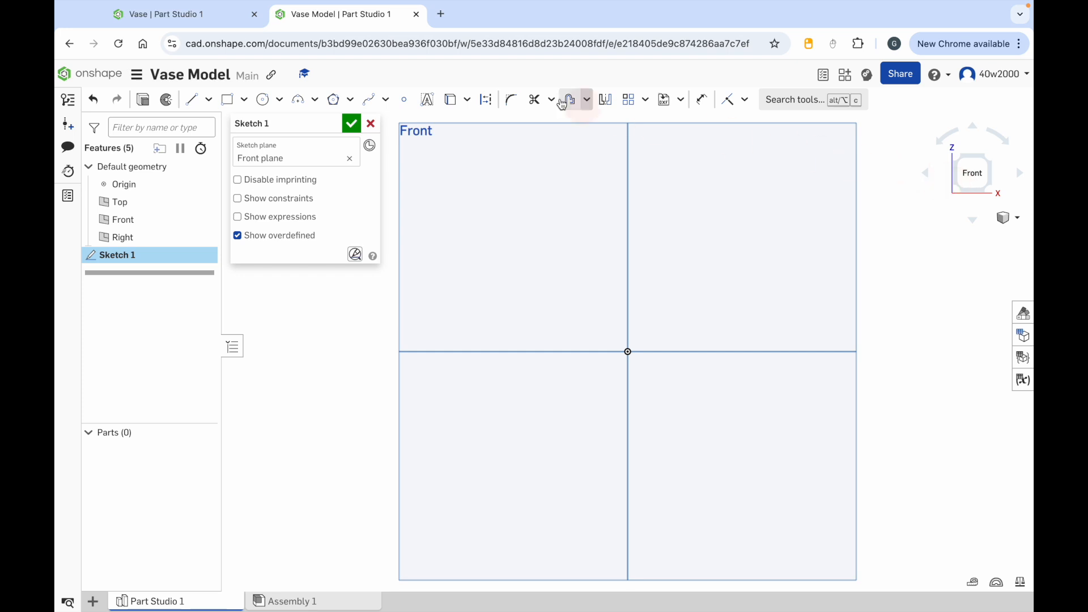
Step: Sketch three connected lines: about 1.12 cm horizontally to the vertical axis, 6.68 cm down to the origin, and 2.66 cm outward along the base
{"action": "left_click", "coordinate": [193, 101]}
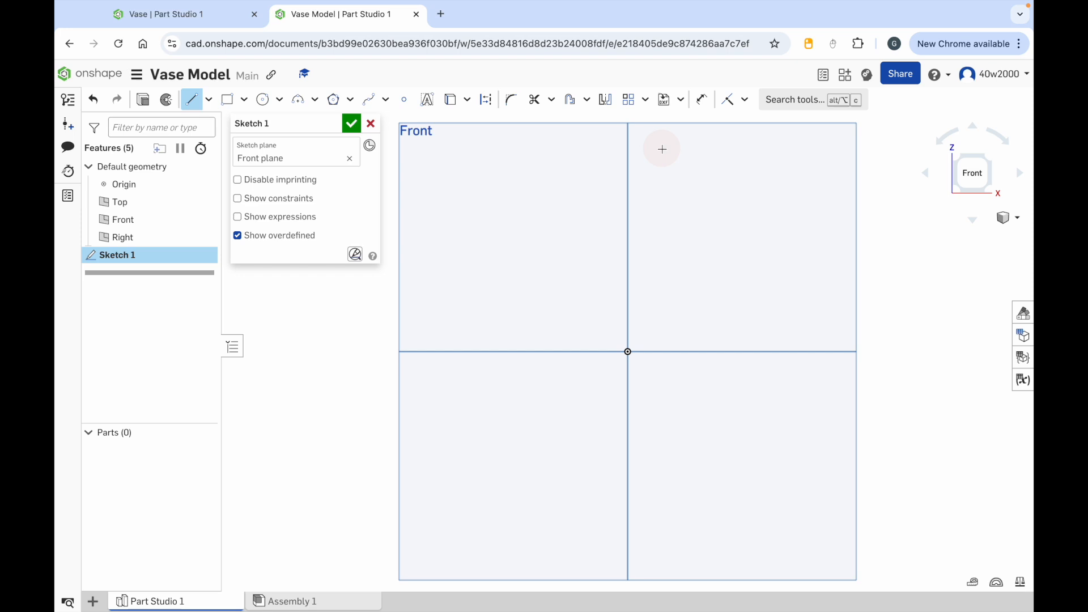
{"action": "left_click", "coordinate": [662, 149]}
{"action": "left_click", "coordinate": [627, 149]}
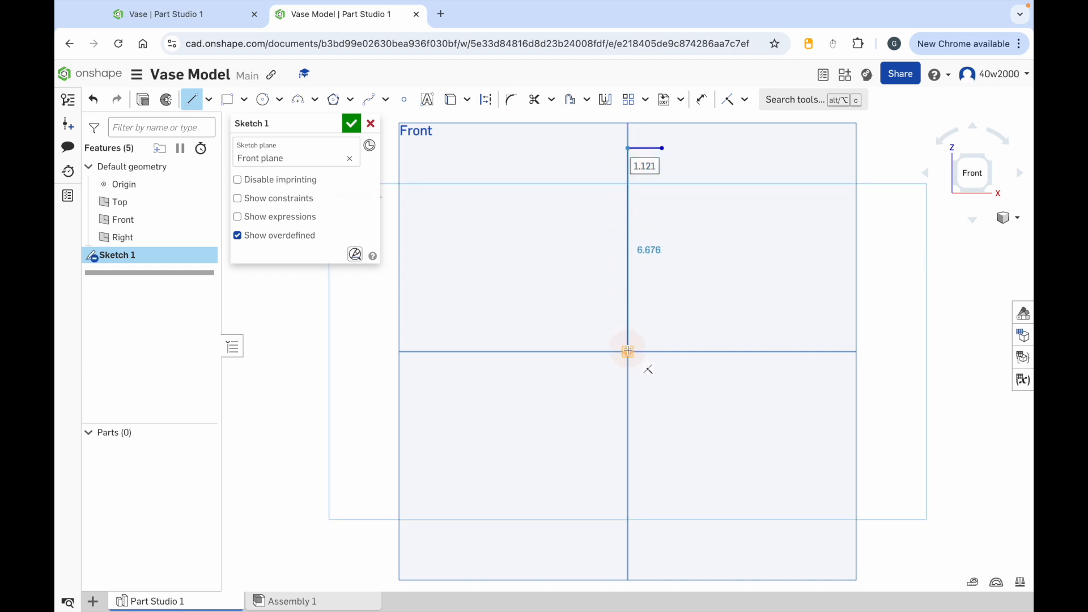
{"action": "left_click", "coordinate": [627, 351]}
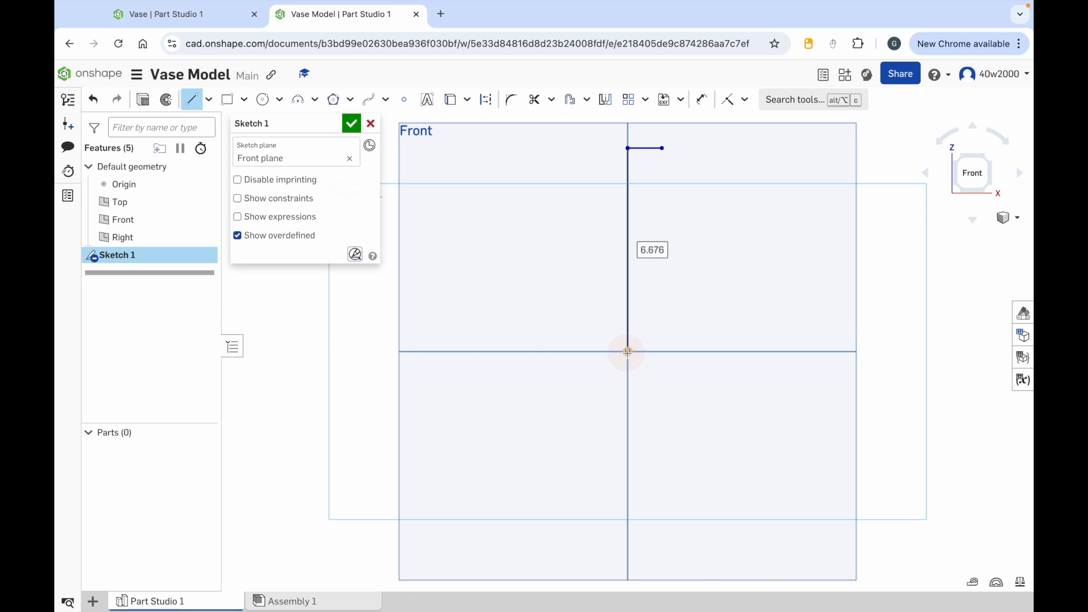
{"action": "left_click", "coordinate": [709, 352]}
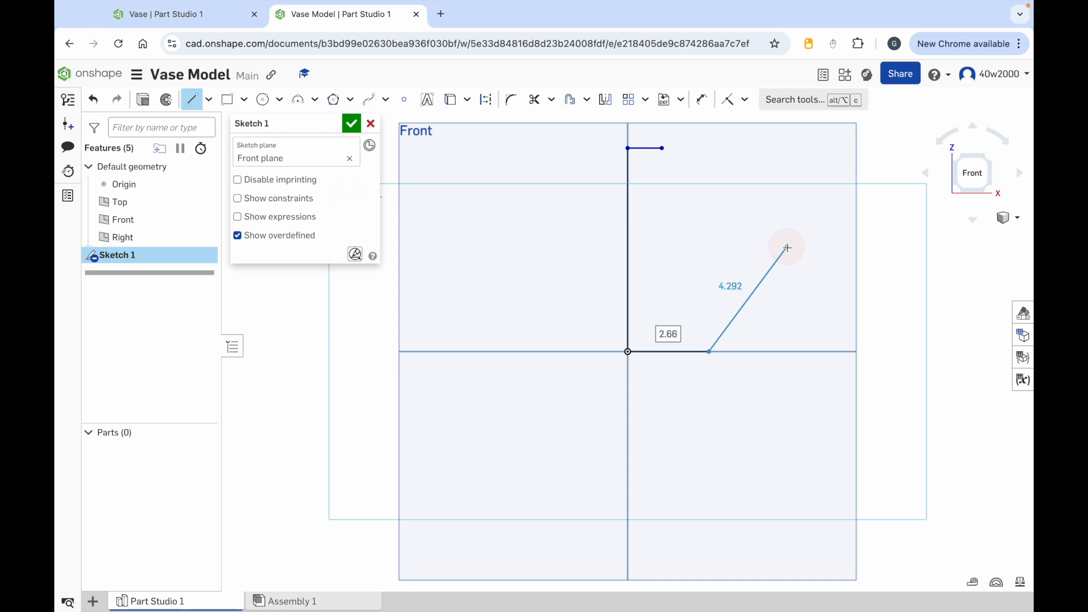
{"action": "key", "text": "Escape"}
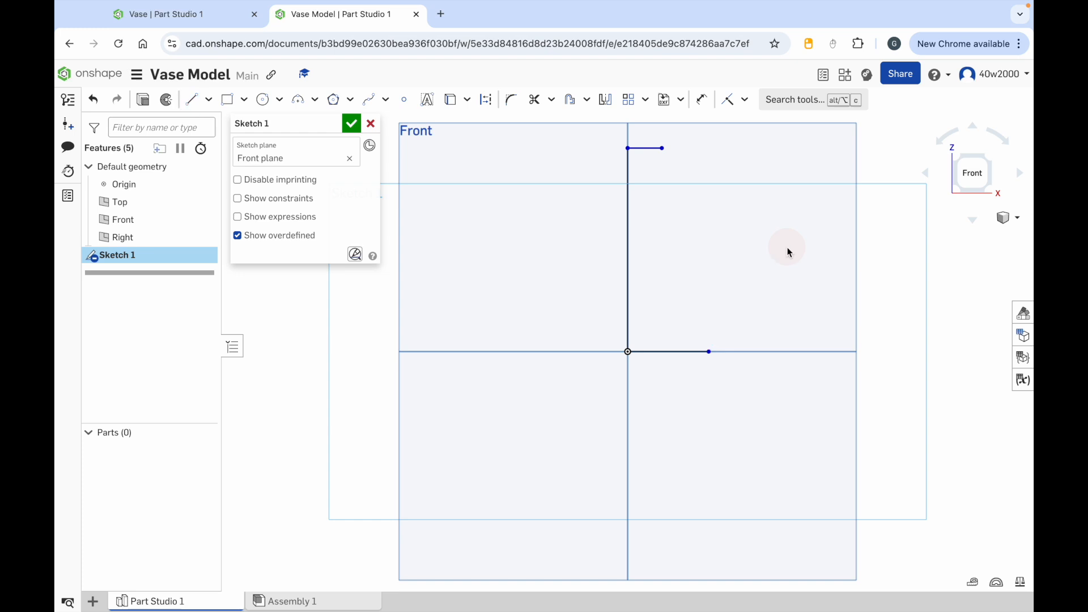
Step: Dimension the vertical centre line to 18 cm
{"action": "left_click", "coordinate": [703, 102]}
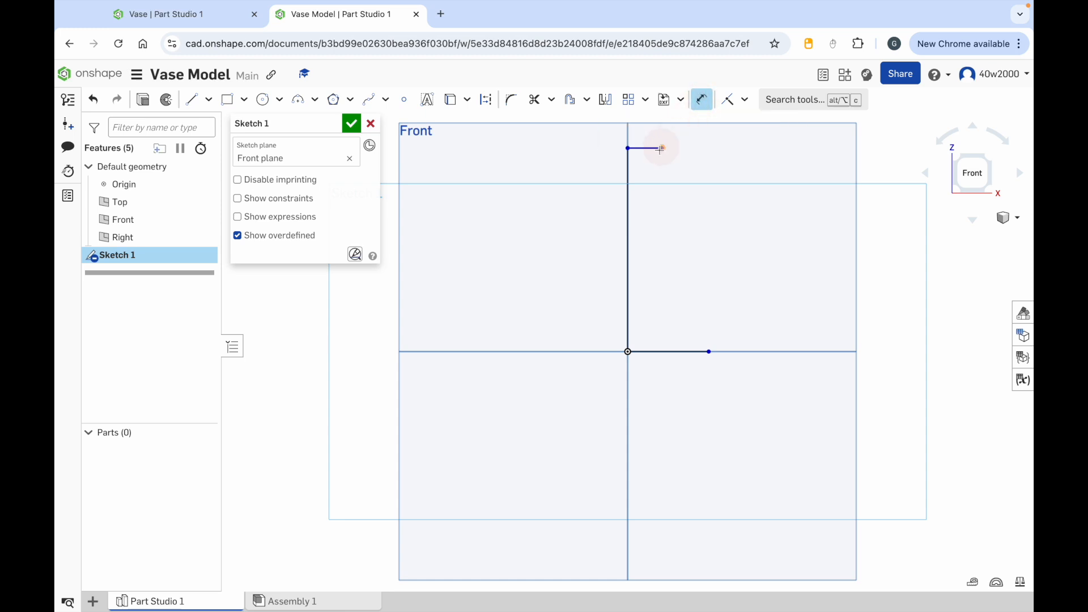
{"action": "left_click", "coordinate": [626, 211]}
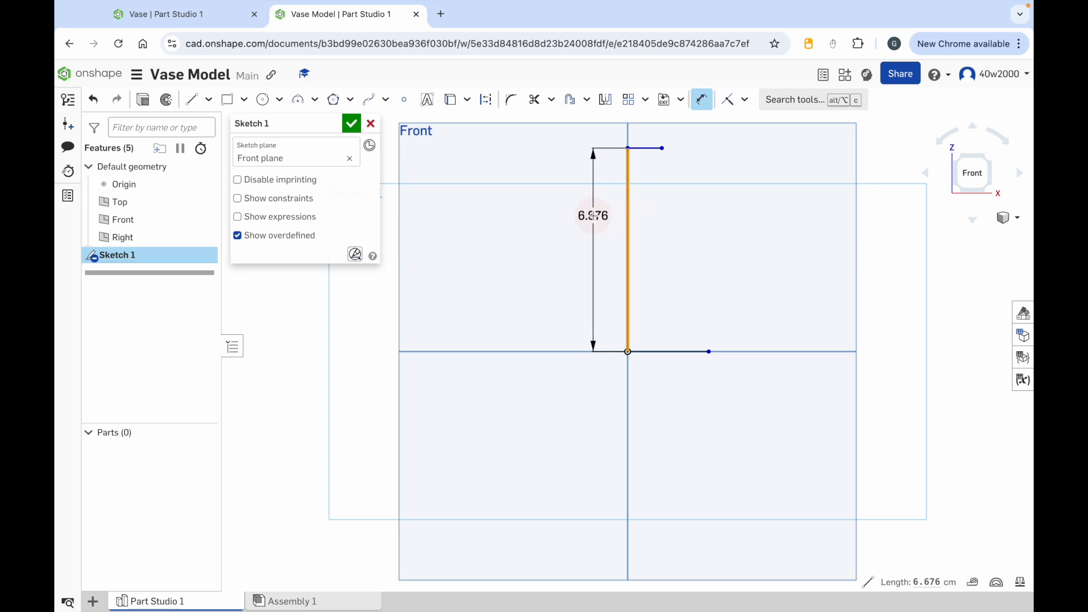
{"action": "left_click", "coordinate": [593, 216]}
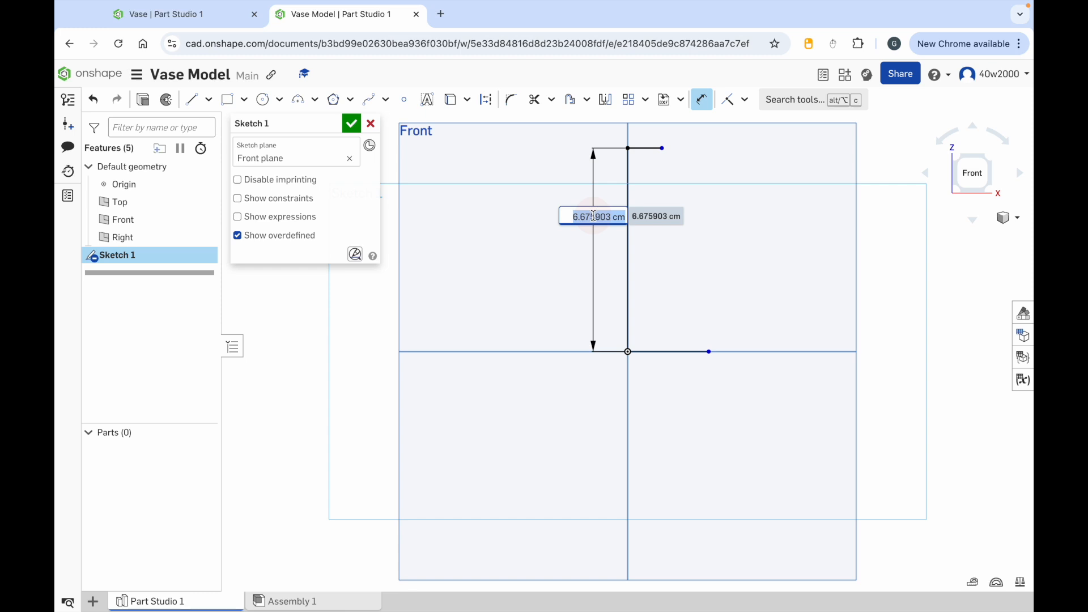
{"action": "type", "text": "18cm"}
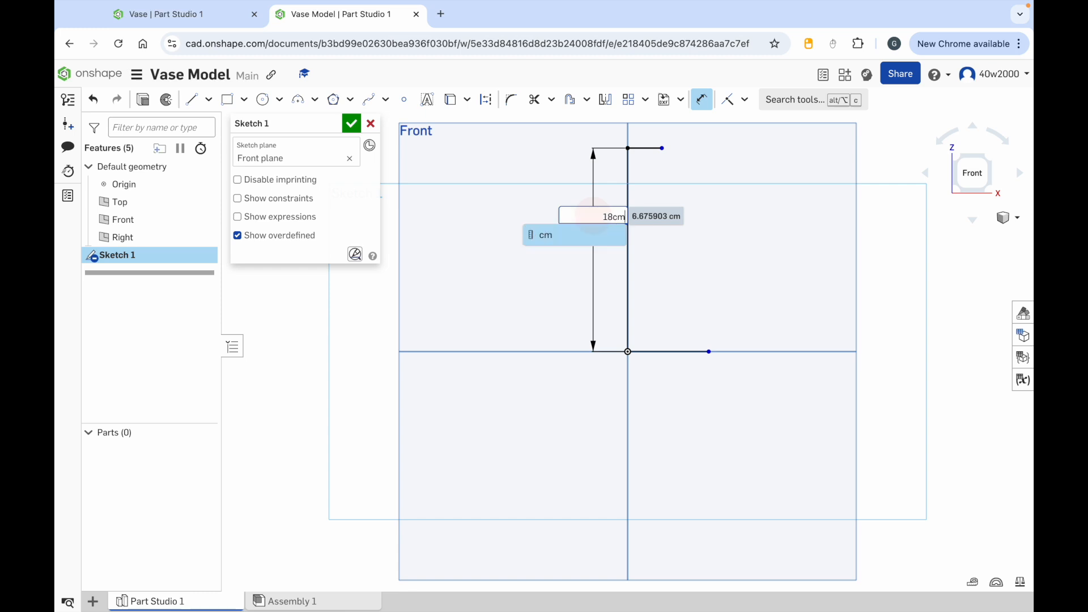
{"action": "key", "text": "Return"}
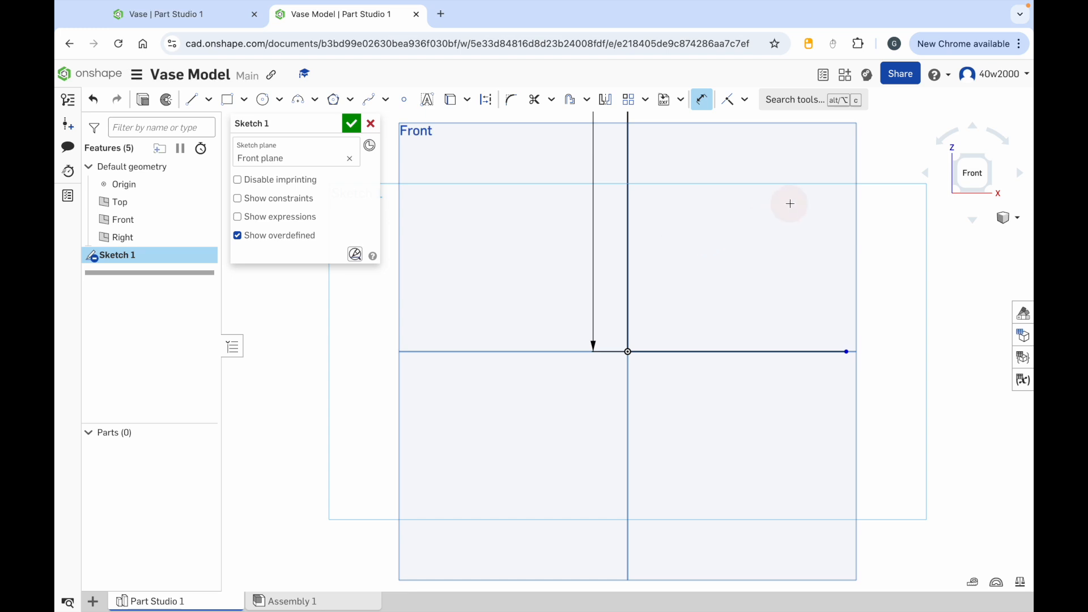
Step: Dimension the short horizontal line at the top of the profile to 2.5 cm
{"action": "mouse_move", "coordinate": [799, 173]}
{"action": "middle_mouse_down"}
{"action": "mouse_move", "coordinate": [772, 187]}
{"action": "mouse_move", "coordinate": [721, 330]}
{"action": "mouse_move", "coordinate": [719, 372]}
{"action": "middle_mouse_up"}
{"action": "scroll", "coordinate": [720, 374], "scroll_direction": "down", "scroll_amount": 1}
{"action": "scroll", "coordinate": [719, 374], "scroll_direction": "down", "scroll_amount": 1}
{"action": "middle_click_drag", "start_coordinate": [772, 296], "coordinate": [732, 331]}
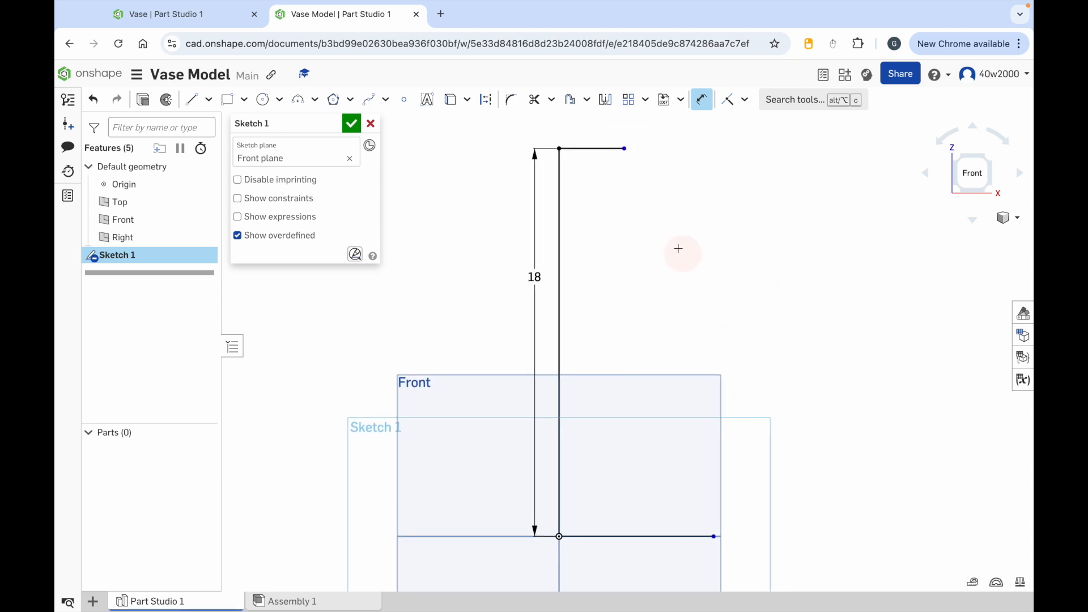
{"action": "middle_click_drag", "start_coordinate": [620, 204], "coordinate": [612, 217]}
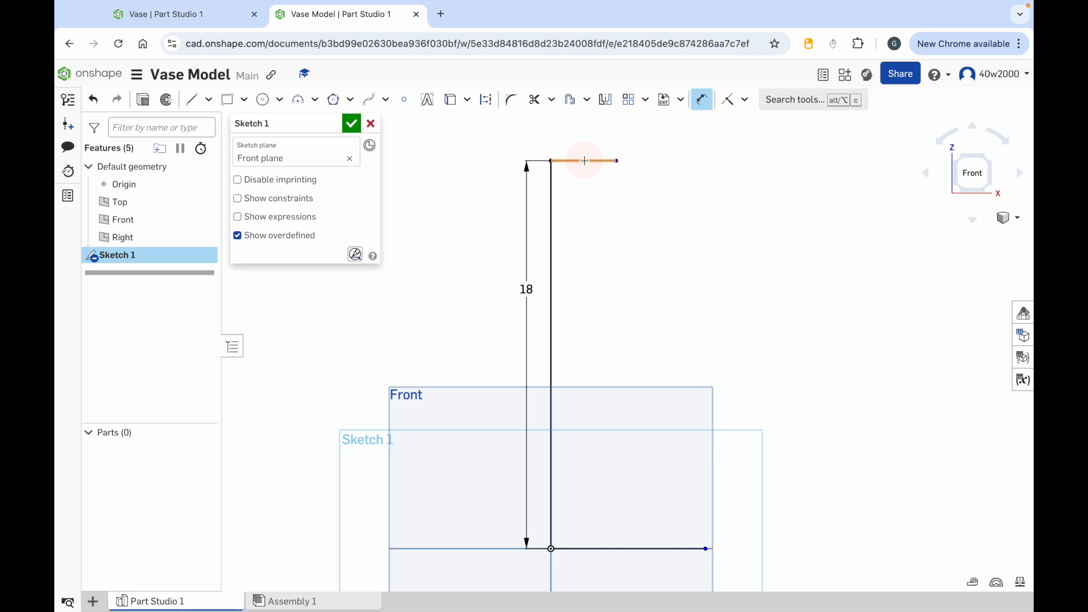
{"action": "left_click", "coordinate": [584, 161]}
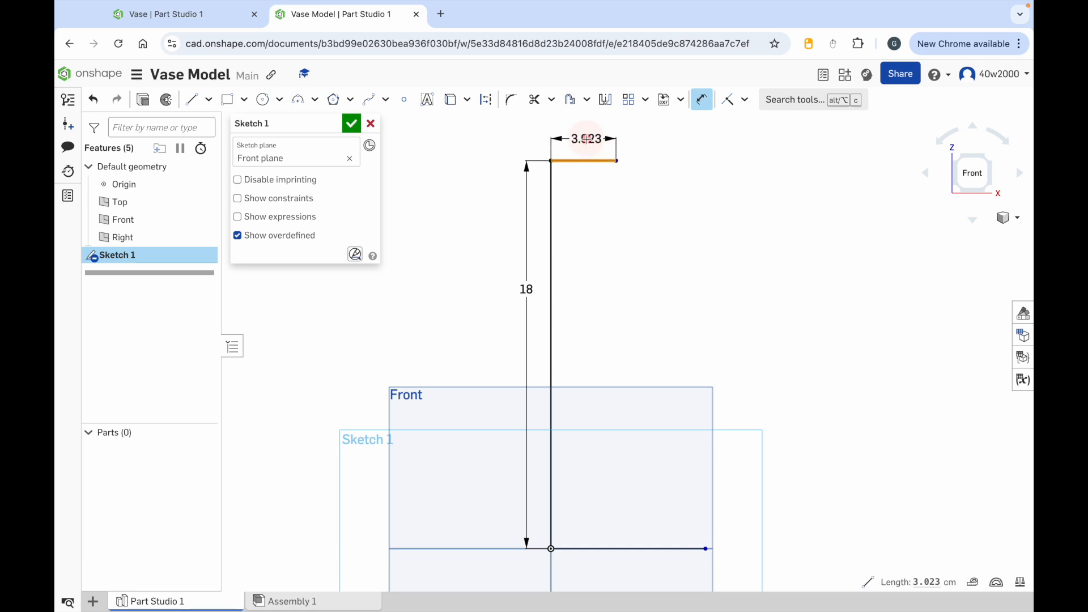
{"action": "left_click", "coordinate": [586, 138]}
{"action": "type", "text": "2.5cm"}
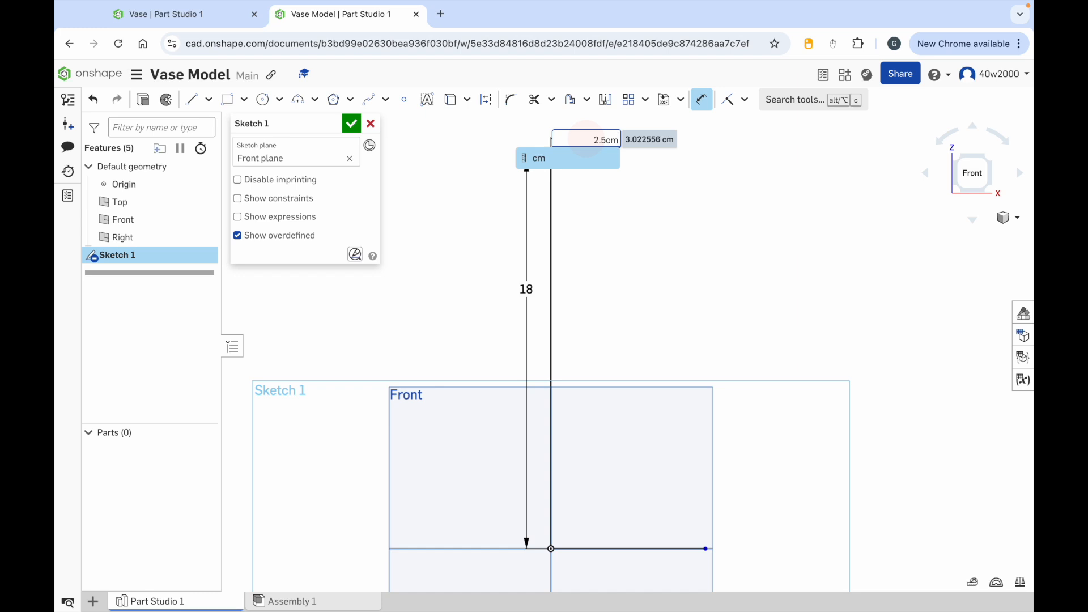
{"action": "key", "text": "Return"}
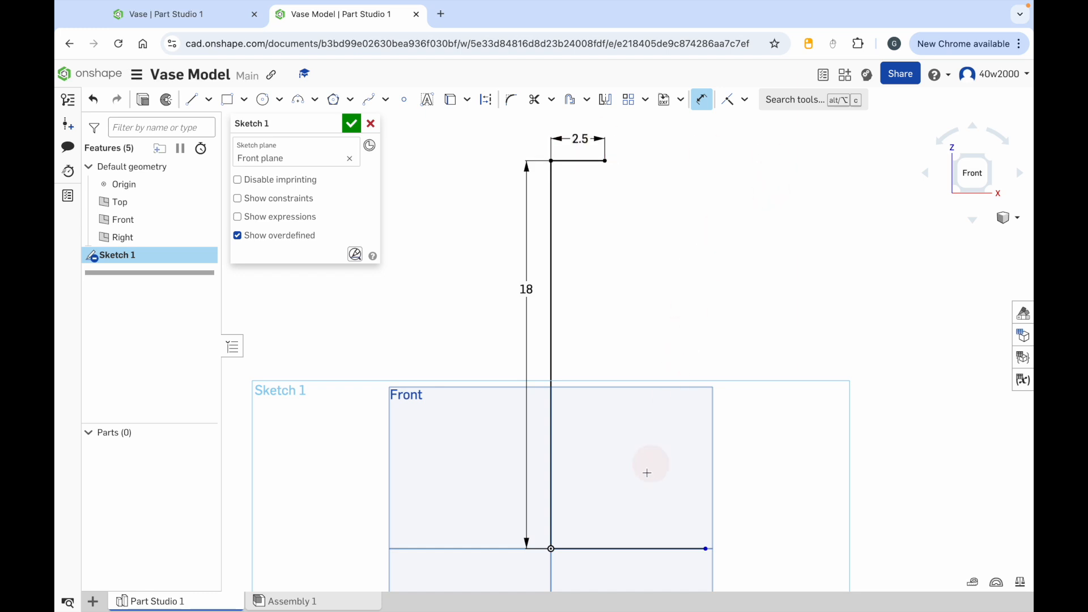
Step: Dimension the horizontal base line starting at the origin to 5 cm
{"action": "left_click", "coordinate": [621, 550]}
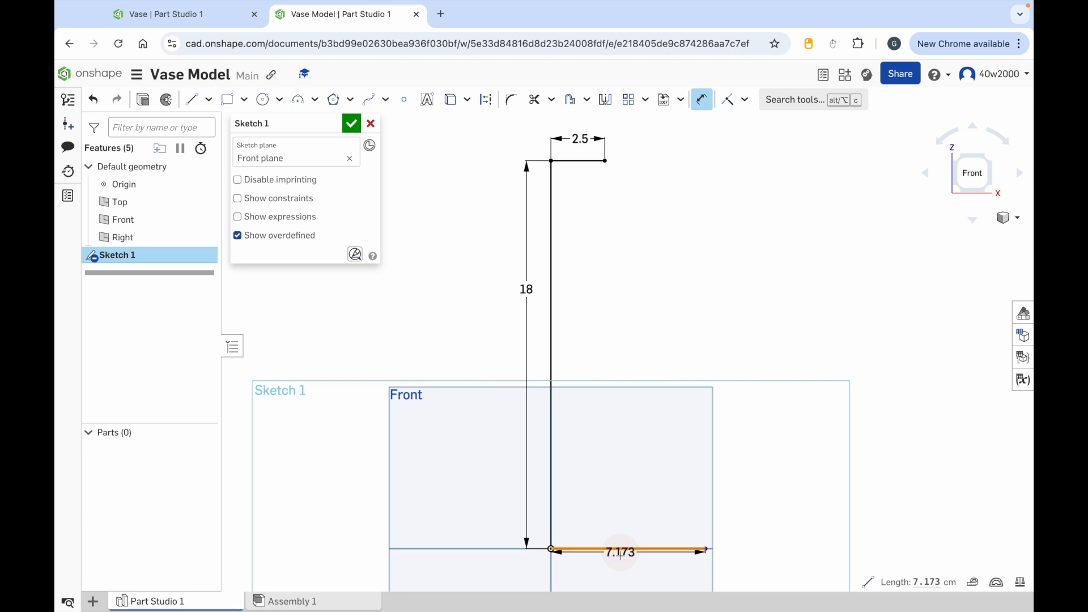
{"action": "left_click", "coordinate": [620, 574]}
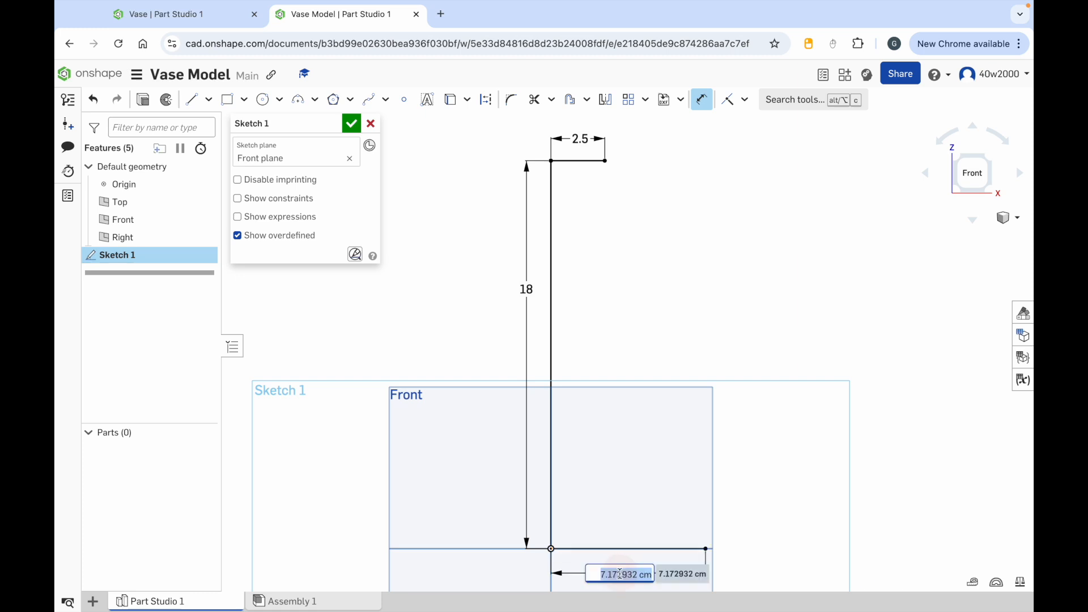
{"action": "type", "text": "5cm"}
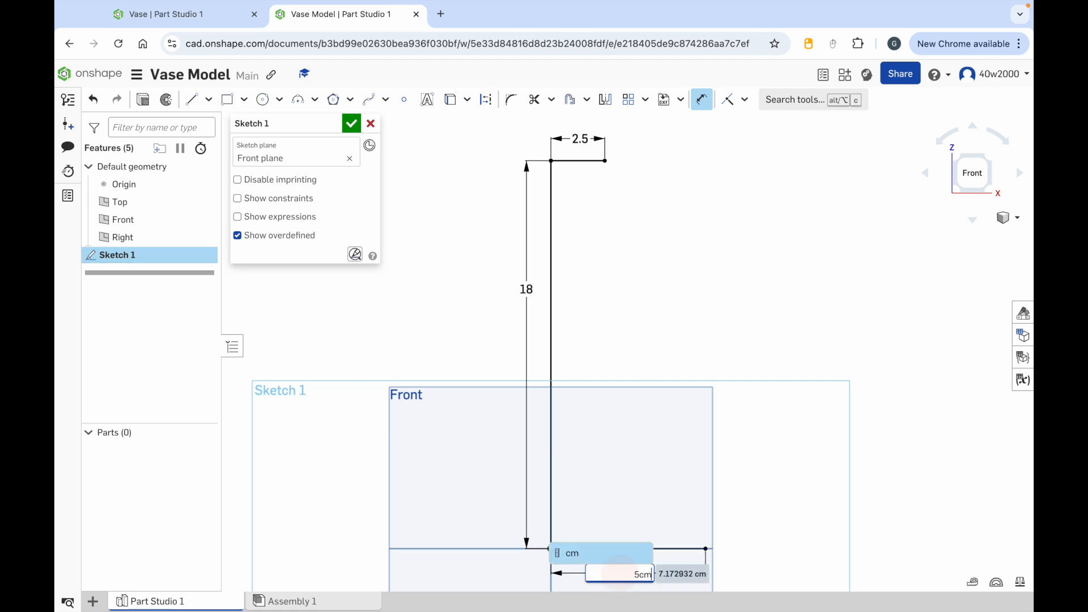
{"action": "key", "text": "Return"}
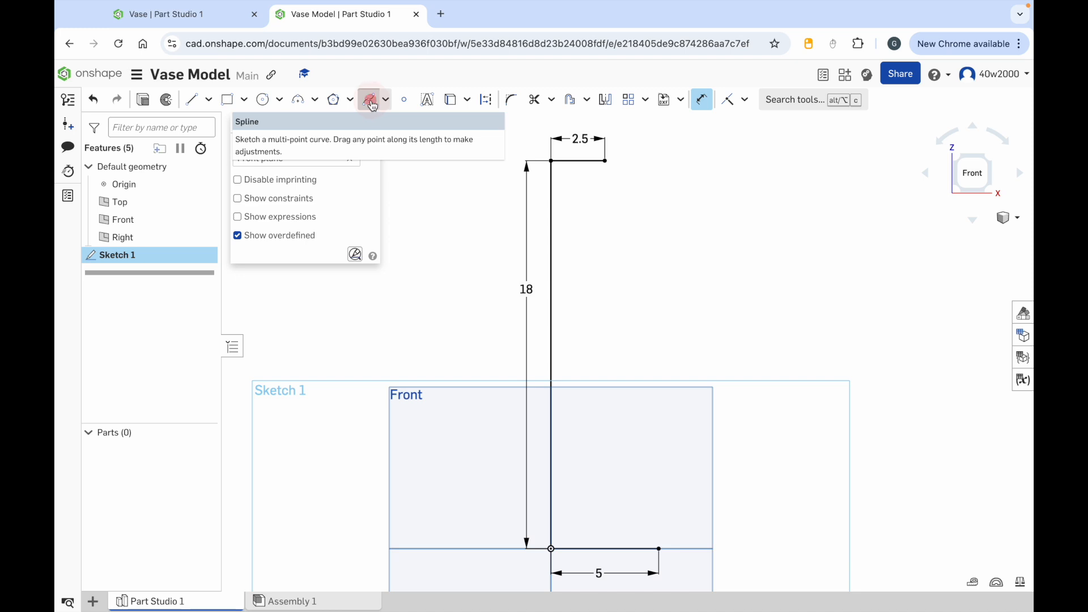
Step: Draw a spline from the upper line's free end through seven intermediate points to the base line's end, with a narrow neck and bulging lower body
{"action": "left_click", "coordinate": [372, 102]}
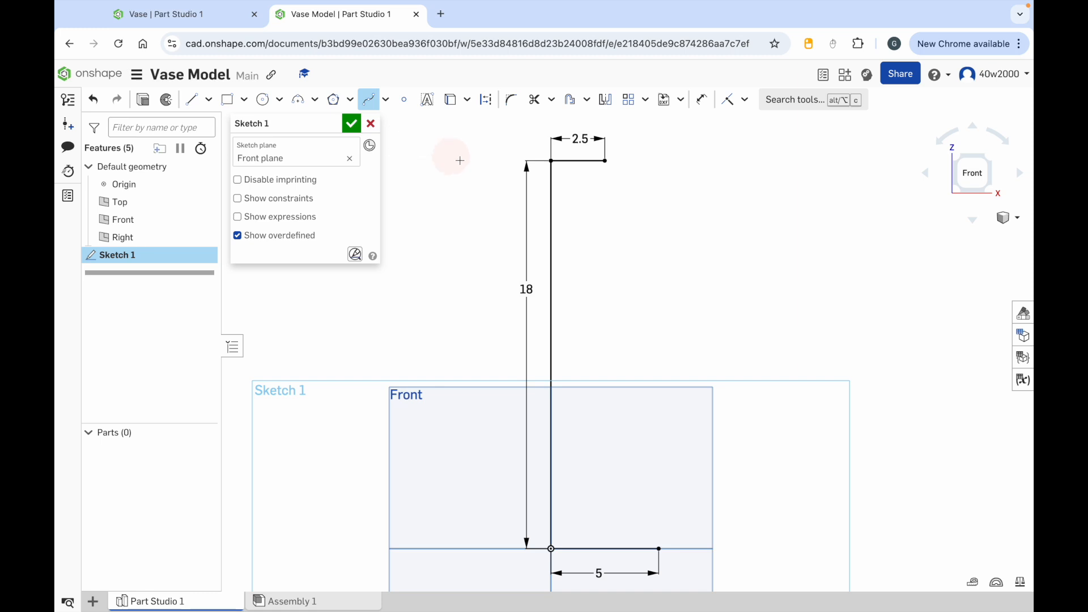
{"action": "left_click", "coordinate": [605, 161]}
{"action": "left_click", "coordinate": [599, 214]}
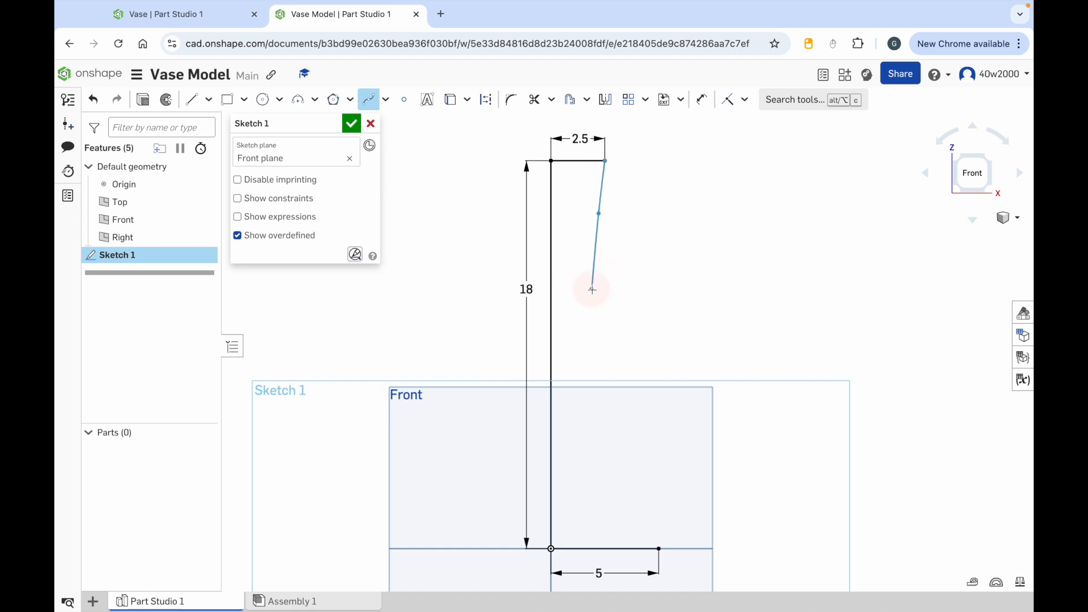
{"action": "left_click", "coordinate": [592, 289]}
{"action": "left_click", "coordinate": [604, 344]}
{"action": "left_click", "coordinate": [649, 393]}
{"action": "left_click", "coordinate": [689, 444]}
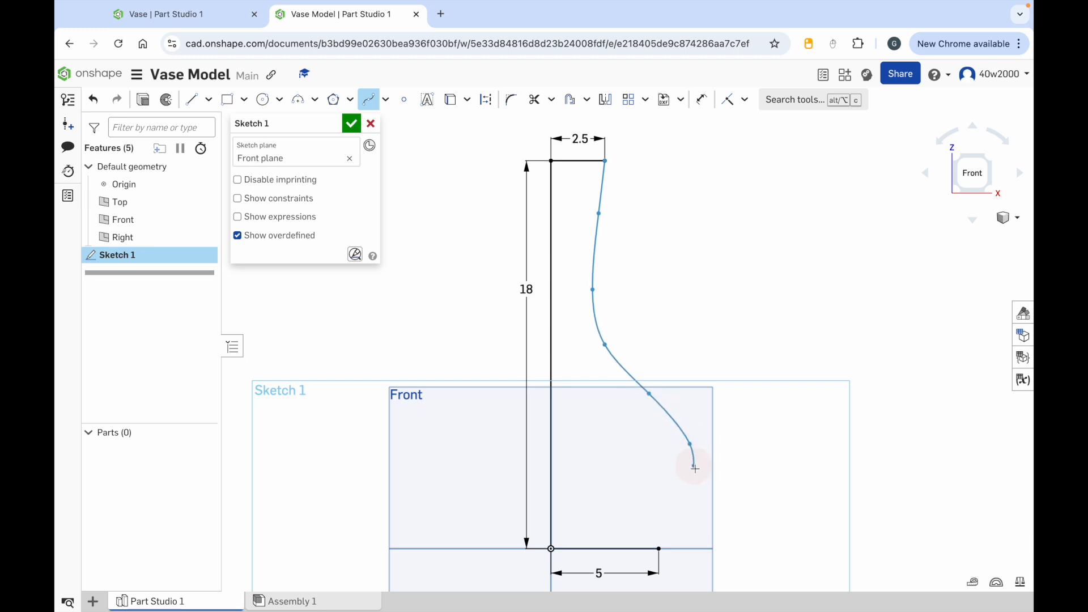
{"action": "left_click", "coordinate": [692, 494]}
{"action": "left_click", "coordinate": [679, 527]}
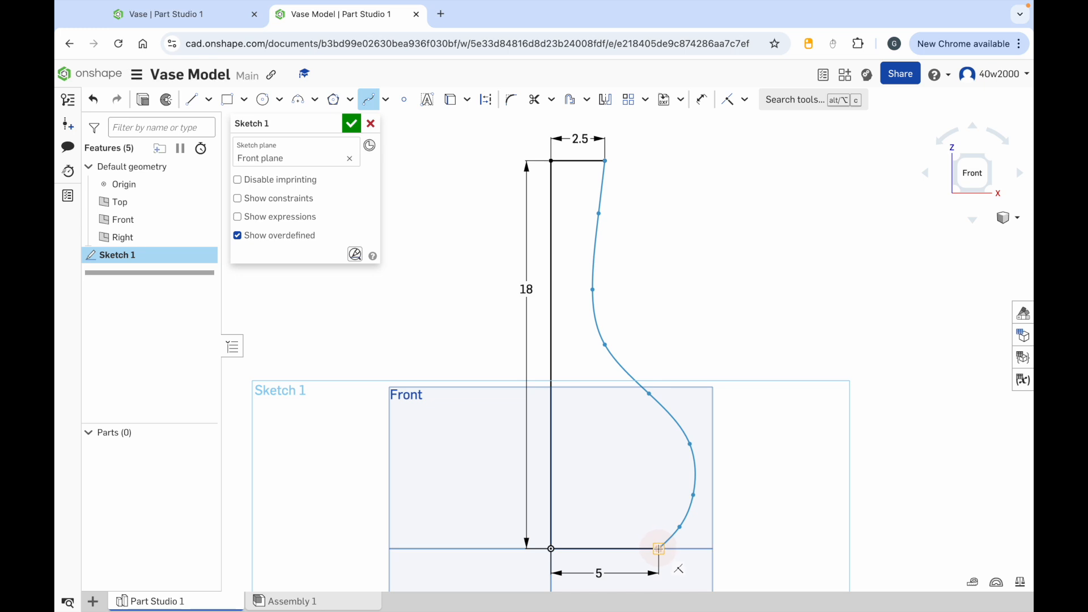
{"action": "left_click", "coordinate": [658, 549]}
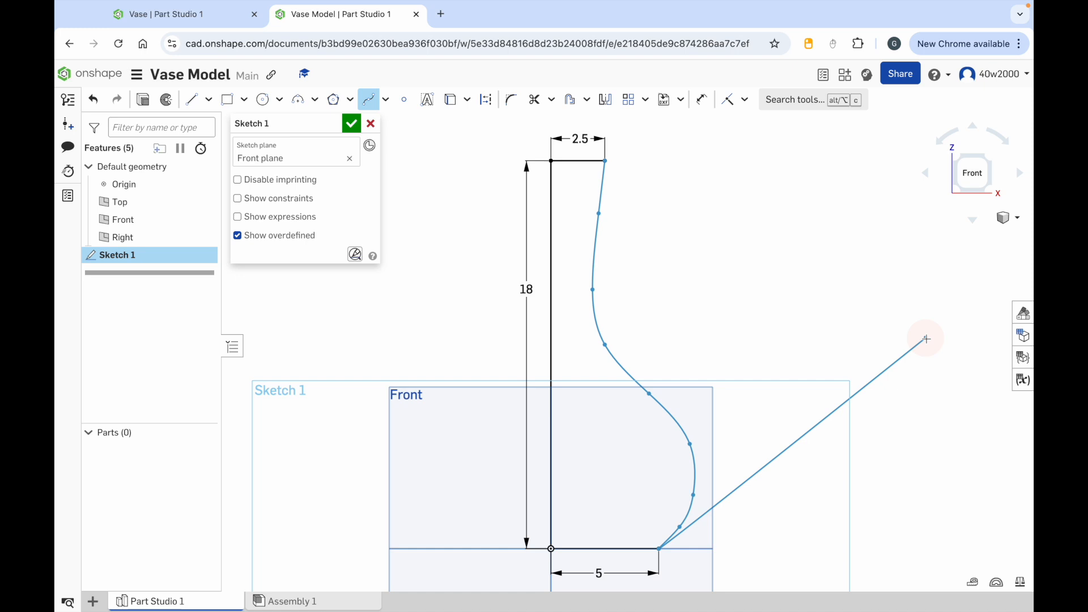
{"action": "key", "text": "Escape"}
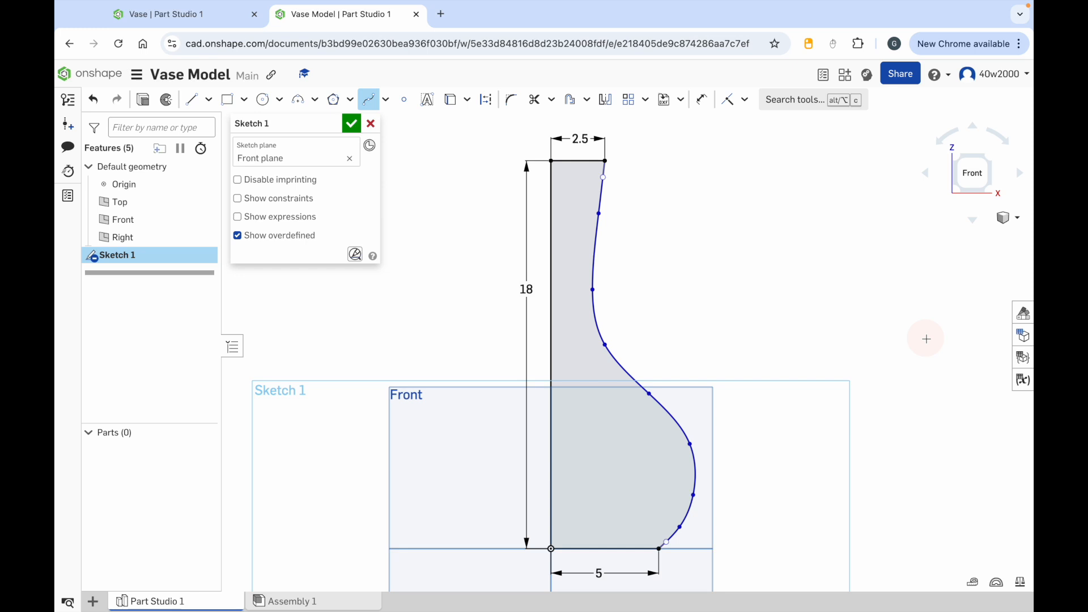
{"action": "key", "text": "Escape"}
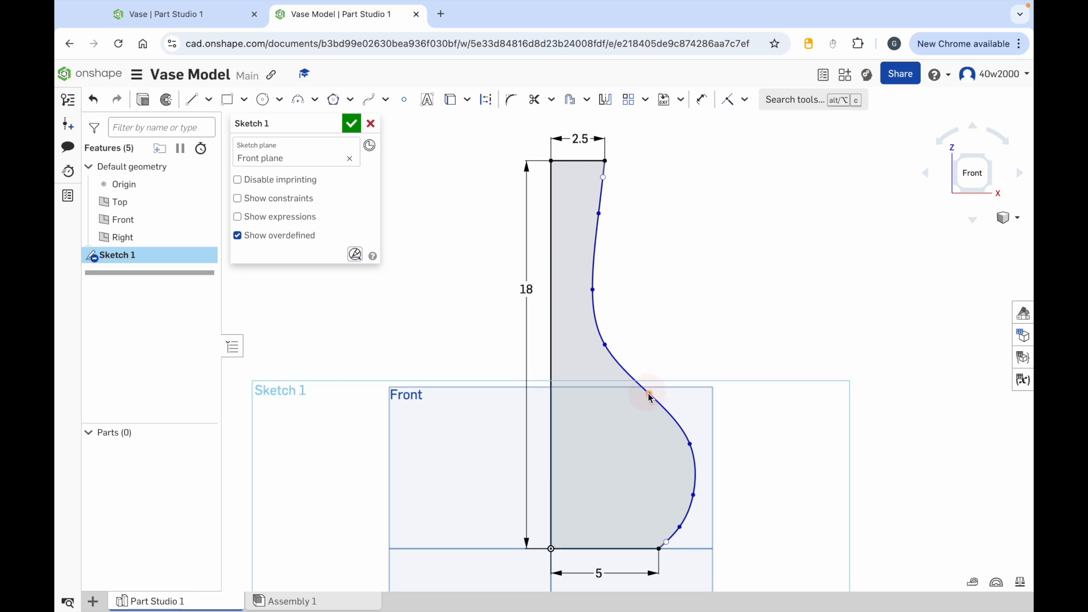
Step: Refine the vase curve by pulling the lower bulge's spline points slightly inward and shifting the neck points slightly upward, and accept the sketch
{"action": "mouse_move", "coordinate": [648, 393]}
{"action": "left_mouse_down"}
{"action": "mouse_move", "coordinate": [674, 411]}
{"action": "mouse_move", "coordinate": [723, 347]}
{"action": "mouse_move", "coordinate": [710, 374]}
{"action": "mouse_move", "coordinate": [634, 411]}
{"action": "mouse_move", "coordinate": [651, 413]}
{"action": "mouse_move", "coordinate": [740, 342]}
{"action": "mouse_move", "coordinate": [649, 422]}
{"action": "mouse_move", "coordinate": [648, 393]}
{"action": "left_mouse_up"}
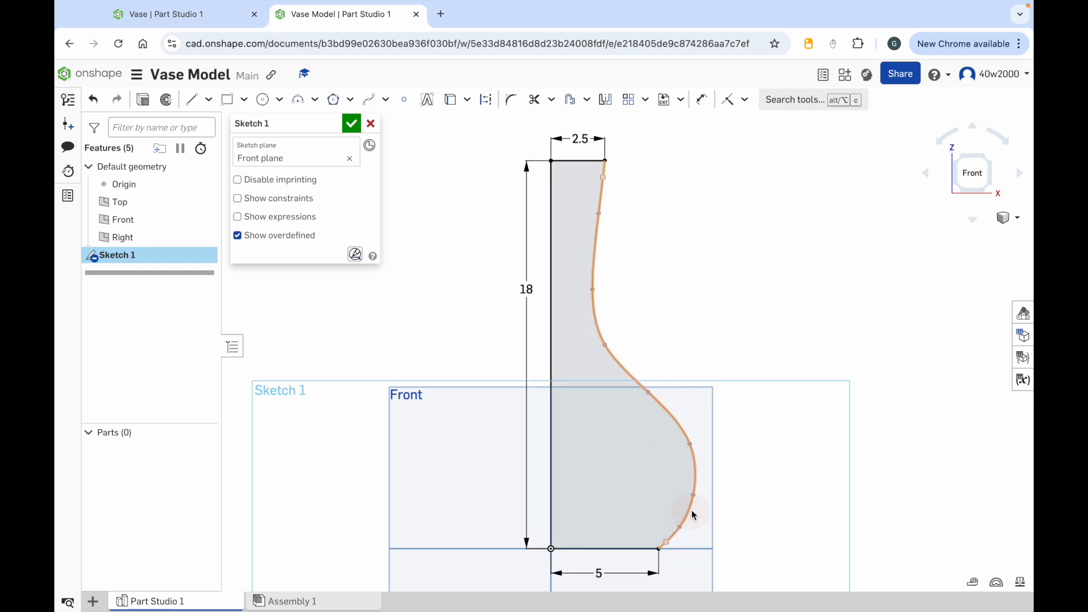
{"action": "left_click_drag", "start_coordinate": [689, 444], "coordinate": [682, 445]}
{"action": "left_click_drag", "start_coordinate": [693, 495], "coordinate": [687, 492]}
{"action": "left_click_drag", "start_coordinate": [684, 533], "coordinate": [680, 529]}
{"action": "left_click_drag", "start_coordinate": [606, 344], "coordinate": [610, 343]}
{"action": "left_click_drag", "start_coordinate": [593, 290], "coordinate": [590, 280]}
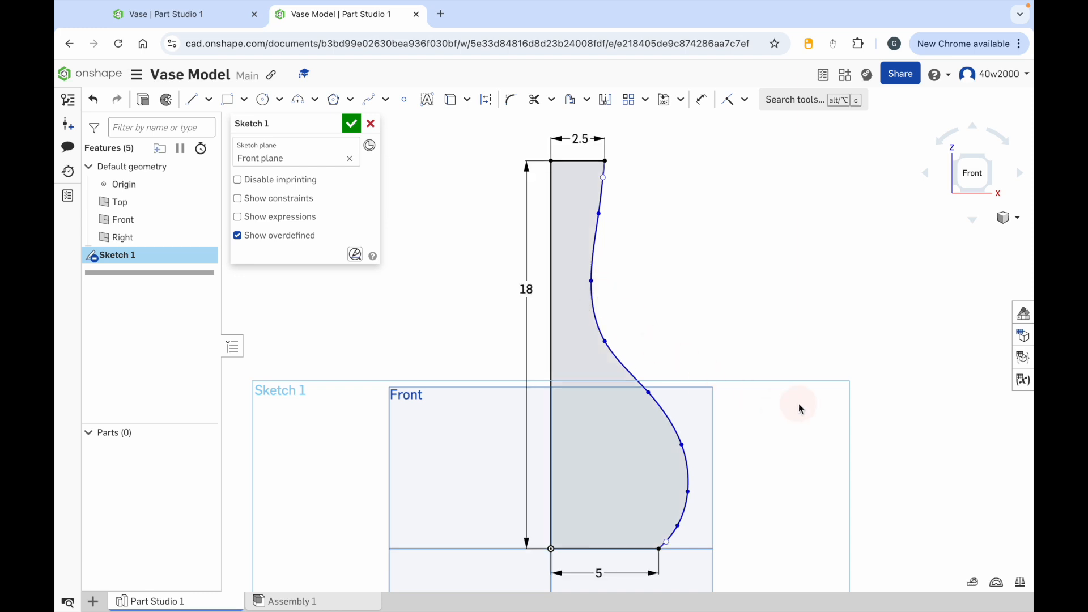
{"action": "left_click", "coordinate": [351, 125]}
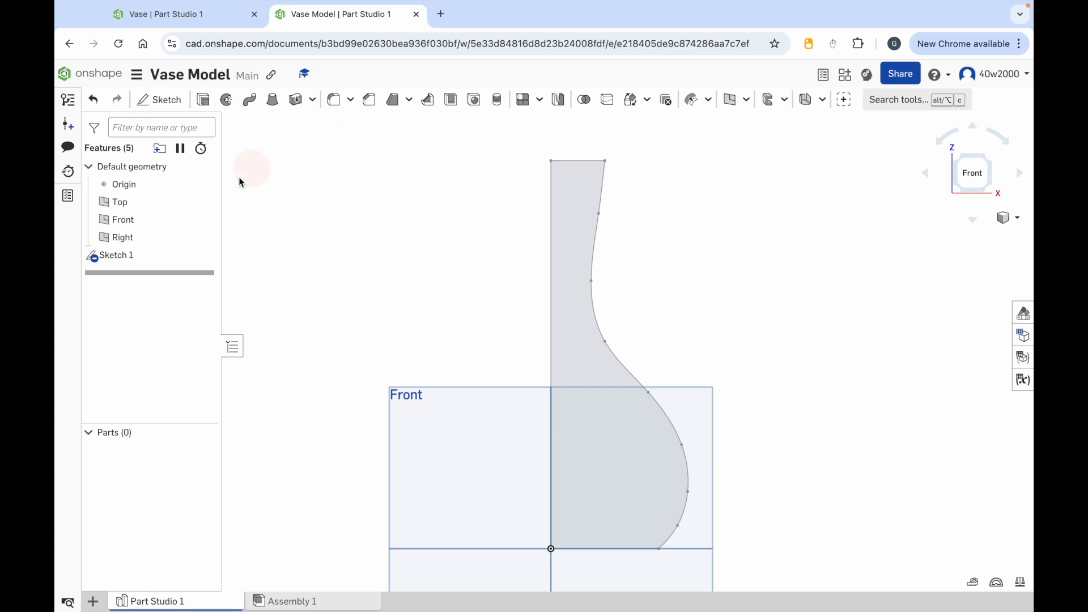
Step: Reopen the vase profile sketch, pull the uppermost intermediate spline point on the neck slightly inward, and accept the sketch
{"action": "double_click", "coordinate": [120, 253]}
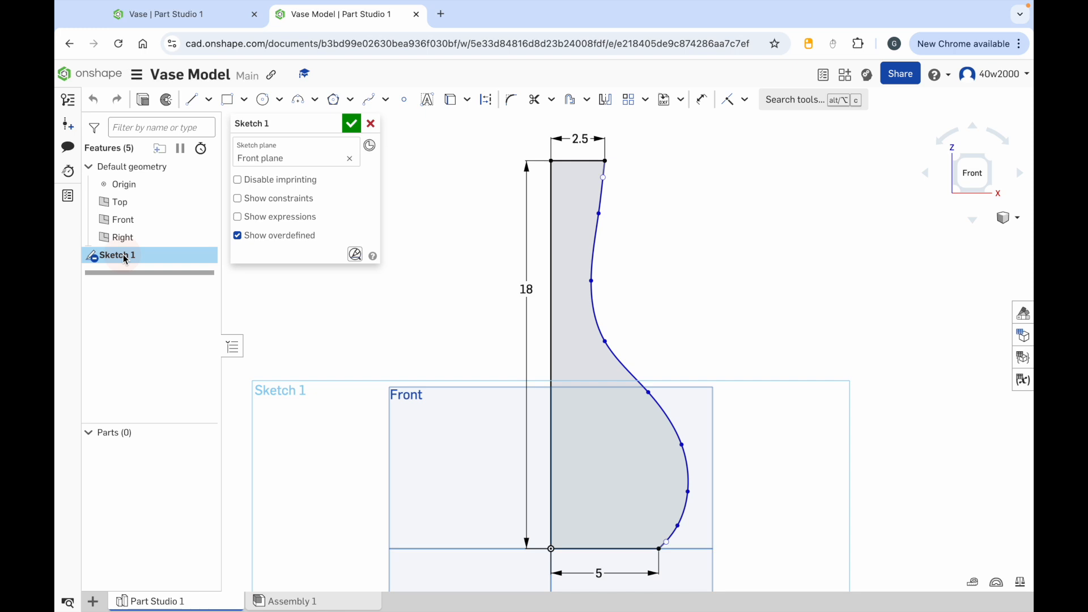
{"action": "left_click_drag", "start_coordinate": [599, 213], "coordinate": [594, 212]}
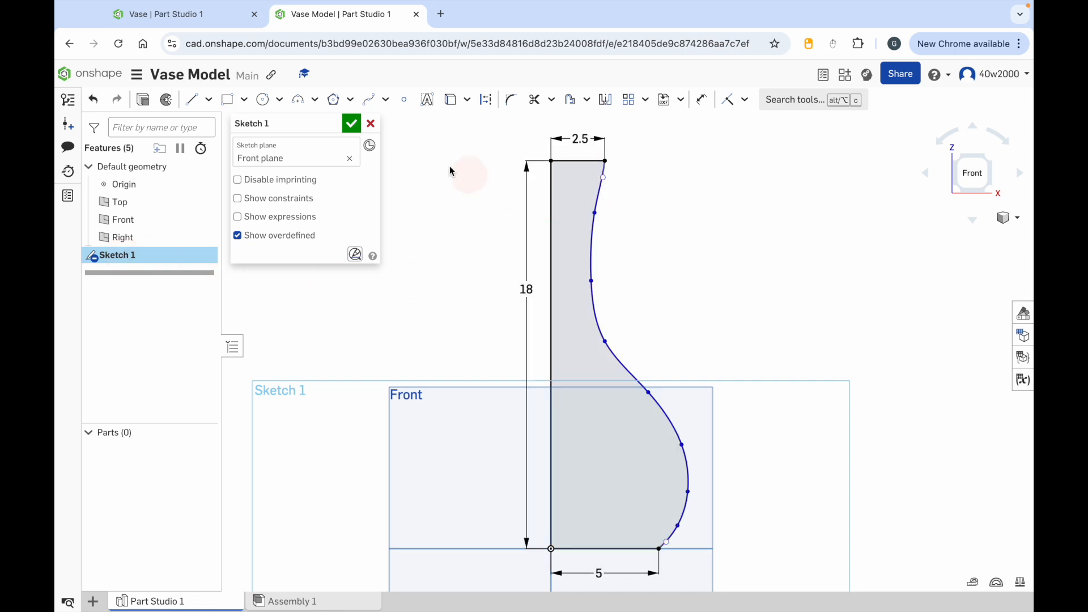
{"action": "left_click", "coordinate": [351, 124]}
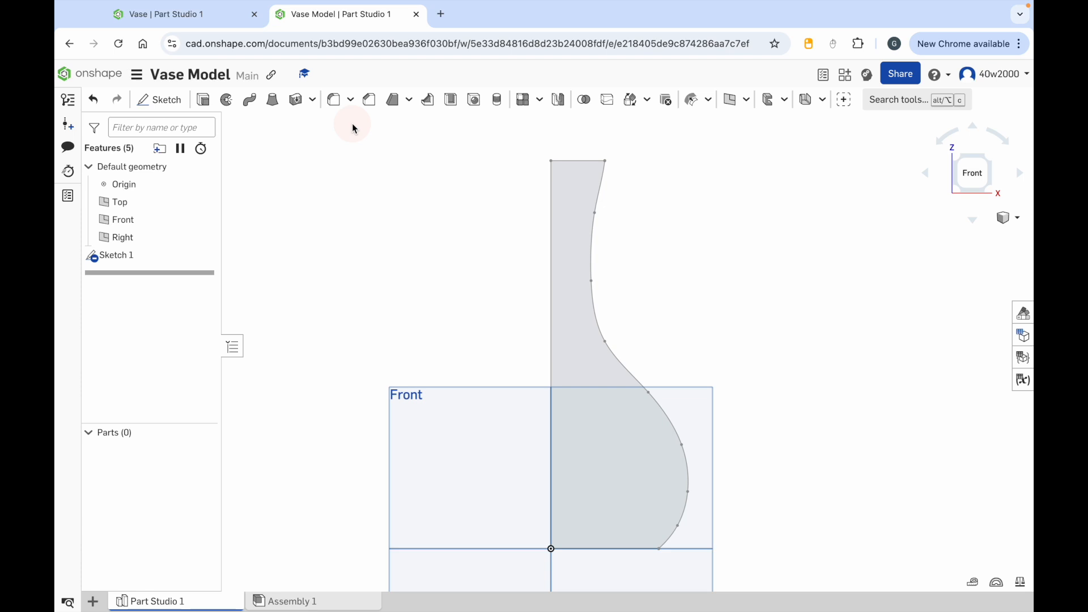
Step: Revolve the vase profile region as a full new solid around the sketch's vertical centre line
{"action": "left_click", "coordinate": [227, 103]}
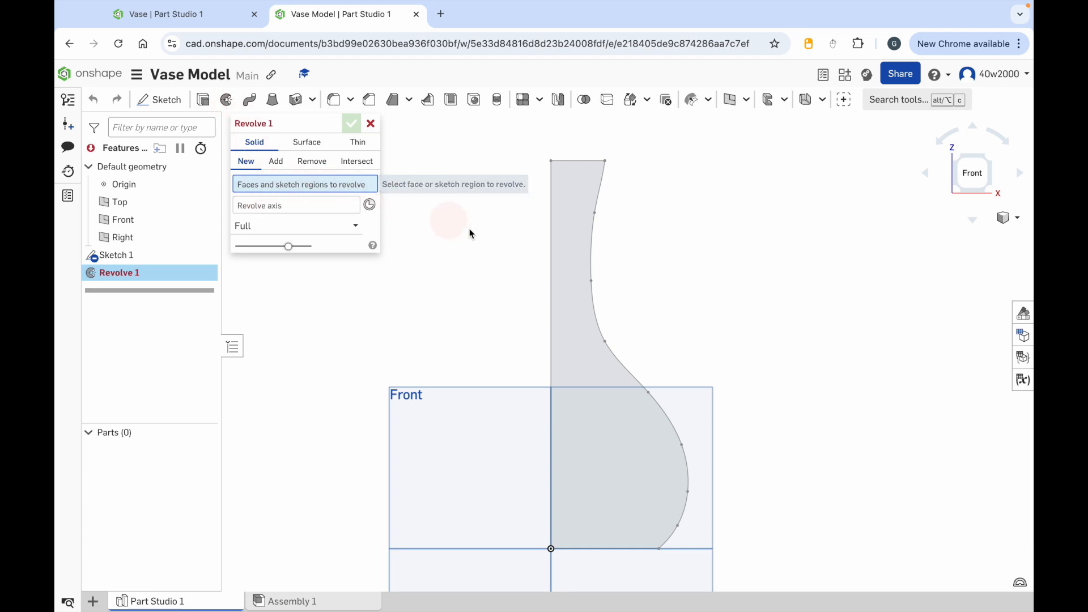
{"action": "left_click", "coordinate": [582, 358]}
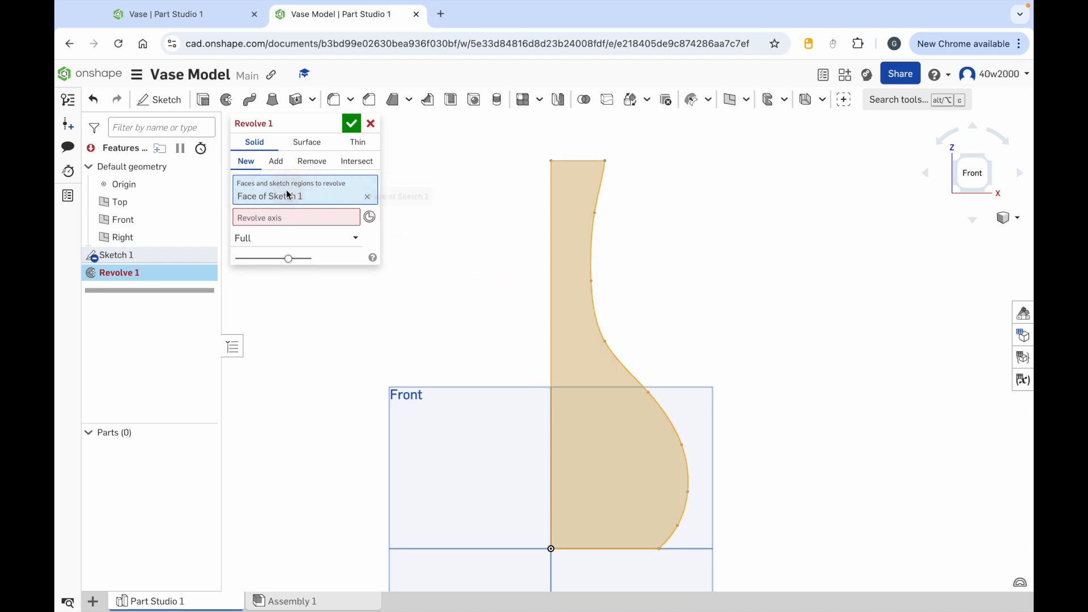
{"action": "left_click", "coordinate": [266, 220]}
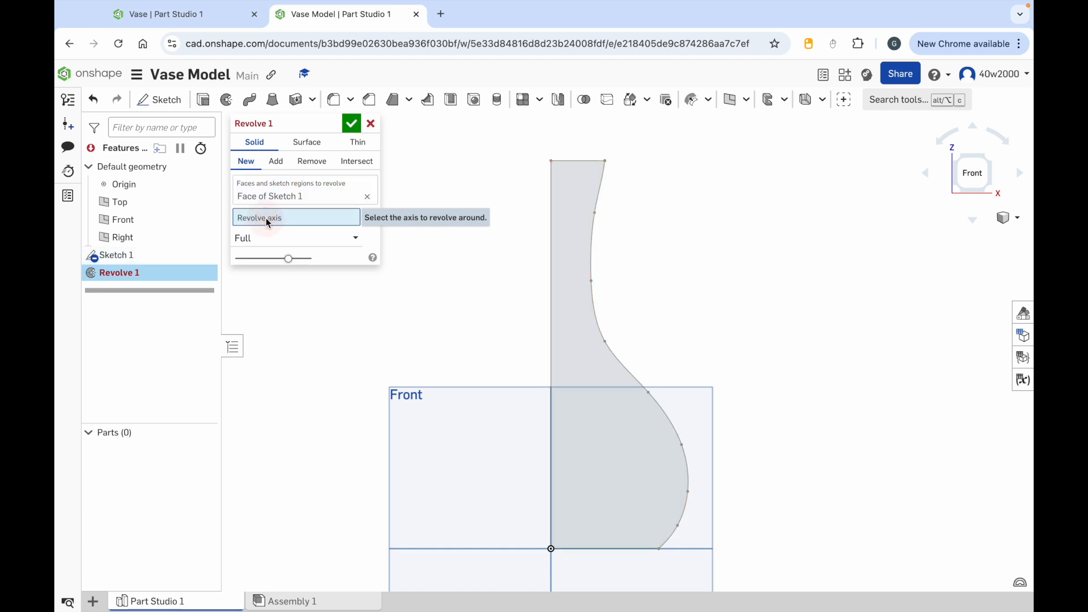
{"action": "left_click", "coordinate": [552, 248]}
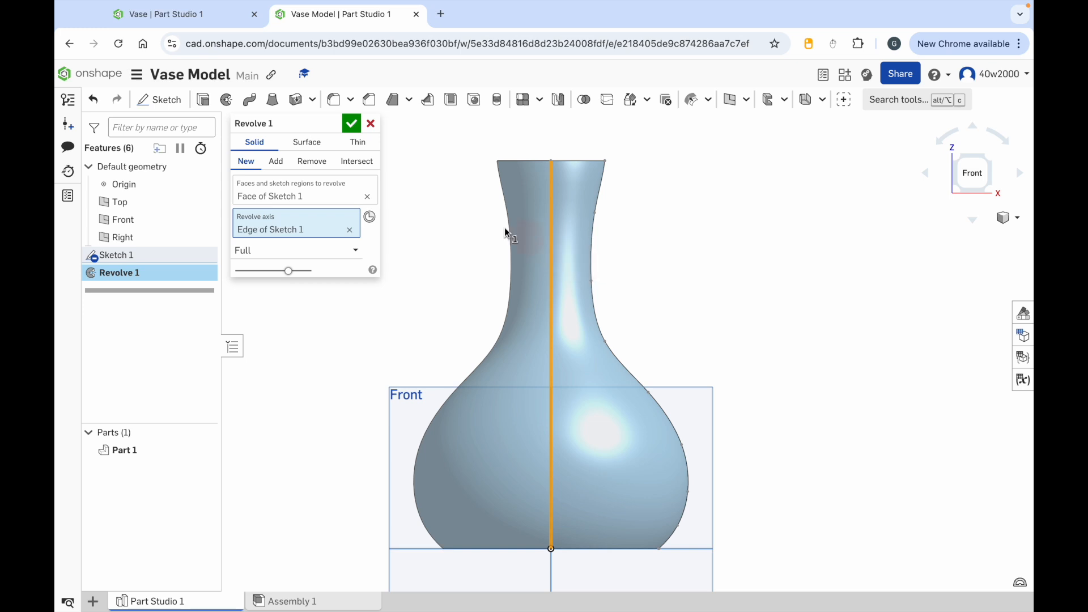
{"action": "left_click", "coordinate": [352, 124]}
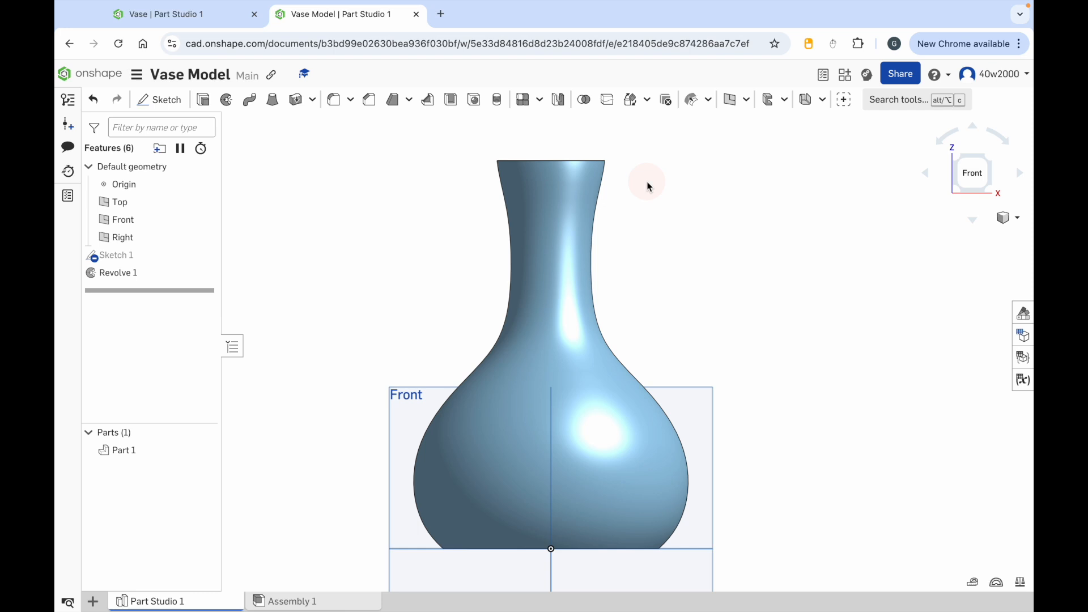
Step: Fillet the edge of the vase's flat top face, trying a 1 cm radius before settling on 0.25 cm
{"action": "right_click_drag", "start_coordinate": [647, 182], "coordinate": [648, 210]}
{"action": "middle_click_drag", "start_coordinate": [687, 195], "coordinate": [696, 231]}
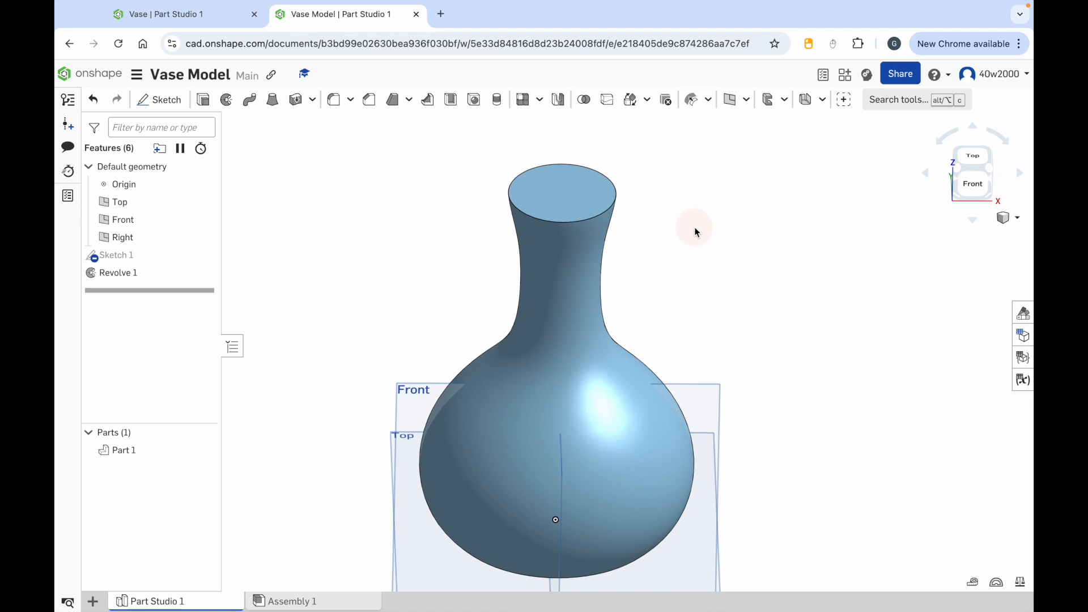
{"action": "left_click", "coordinate": [335, 103]}
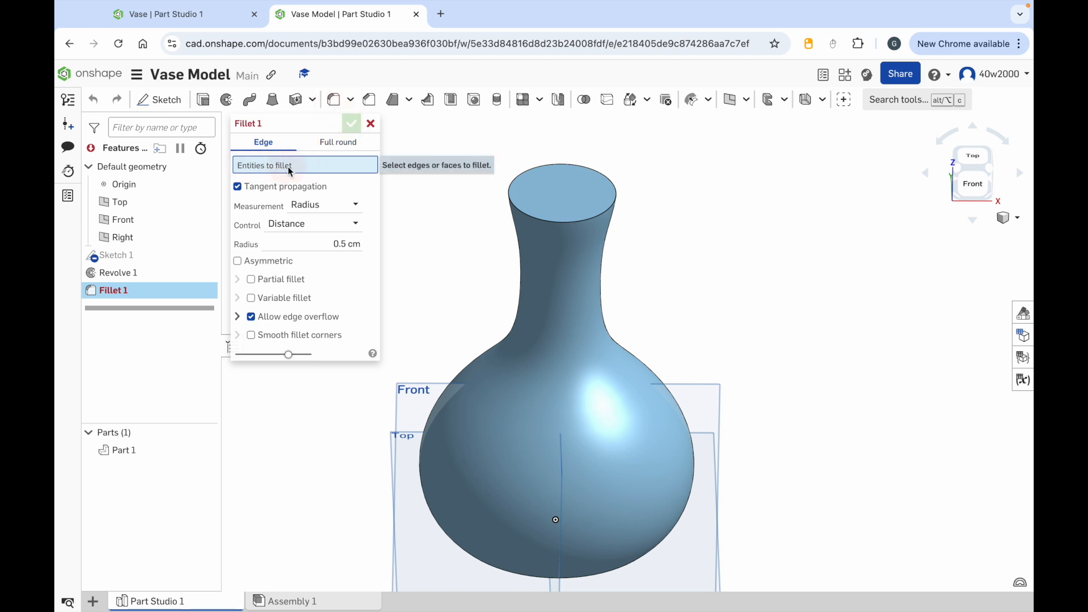
{"action": "left_click", "coordinate": [563, 189]}
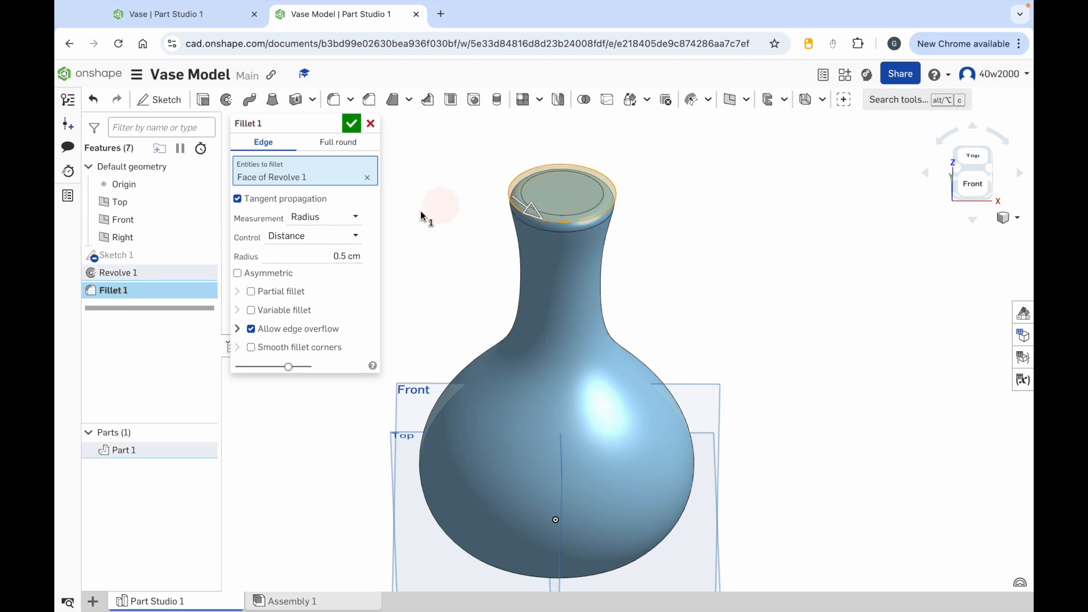
{"action": "left_click", "coordinate": [337, 256]}
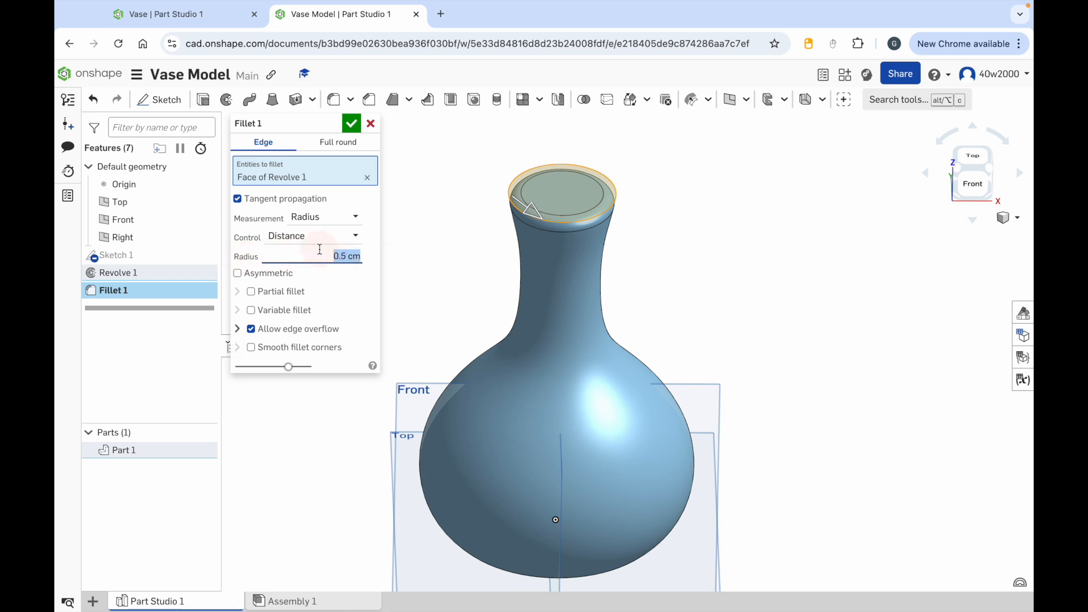
{"action": "type", "text": "1cm"}
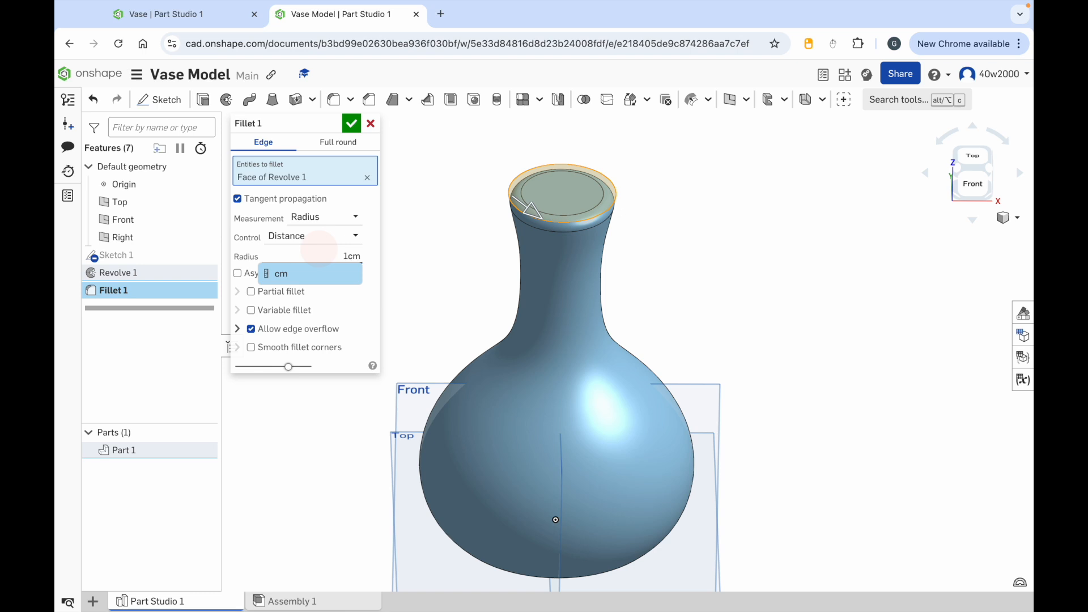
{"action": "key", "text": "Return"}
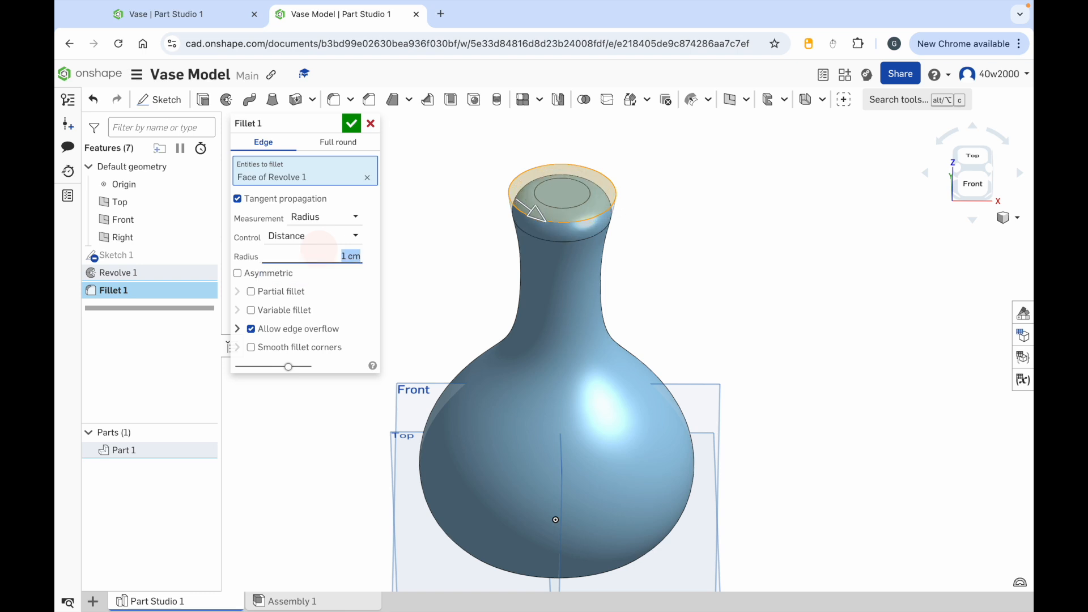
{"action": "type", "text": "0.25cm"}
{"action": "key", "text": "Return"}
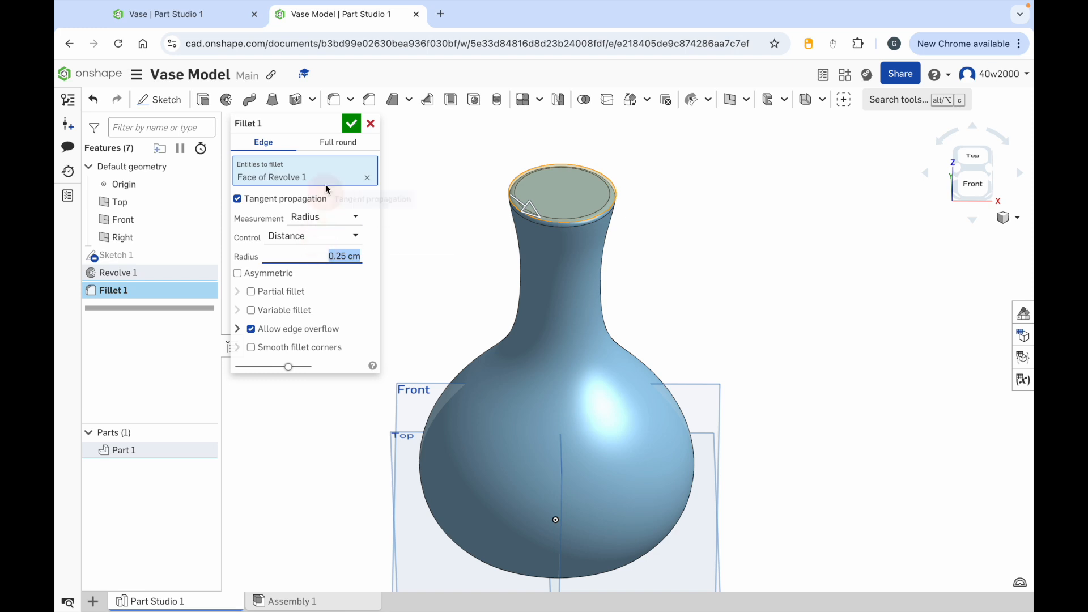
{"action": "left_click", "coordinate": [352, 124]}
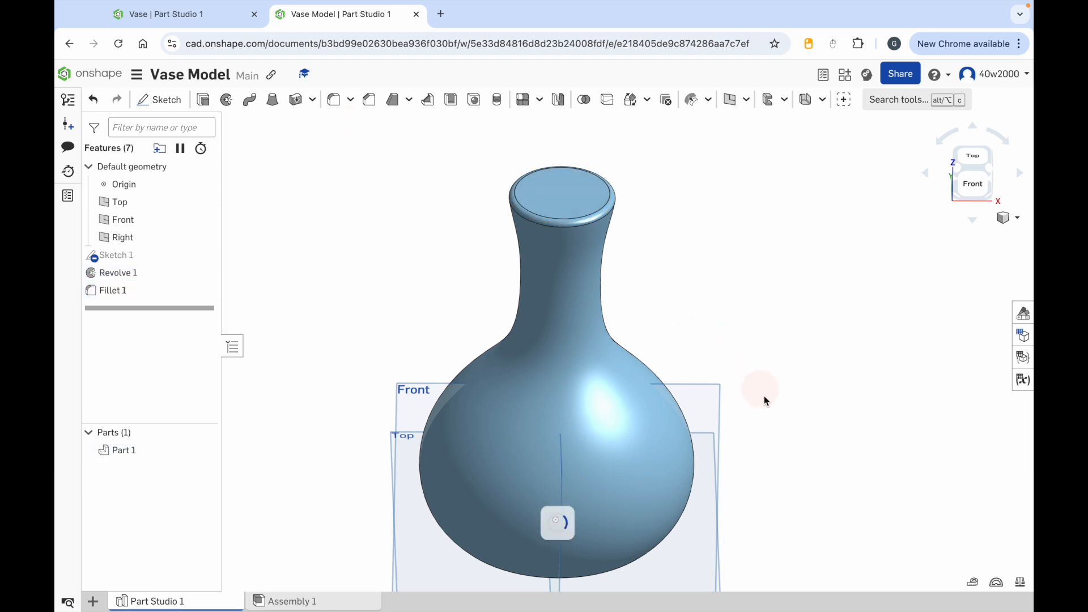
Step: Shell the vase with its top face removed and a wall thickness of 0.5 cm
{"action": "mouse_move", "coordinate": [813, 501]}
{"action": "right_mouse_down"}
{"action": "mouse_move", "coordinate": [818, 415]}
{"action": "mouse_move", "coordinate": [809, 490]}
{"action": "right_mouse_up"}
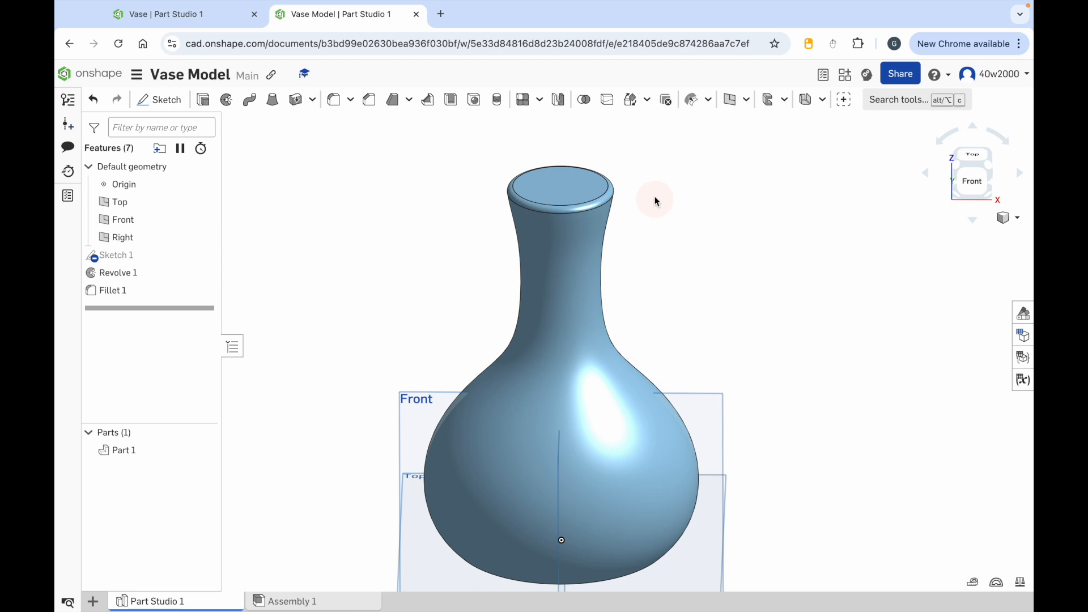
{"action": "left_click", "coordinate": [451, 100]}
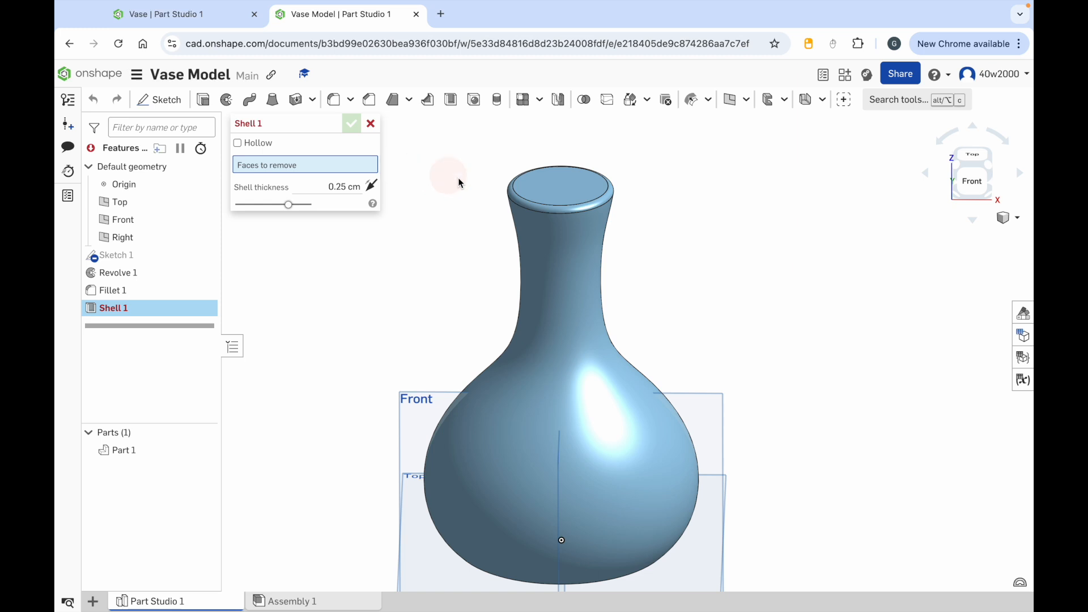
{"action": "left_click", "coordinate": [559, 192]}
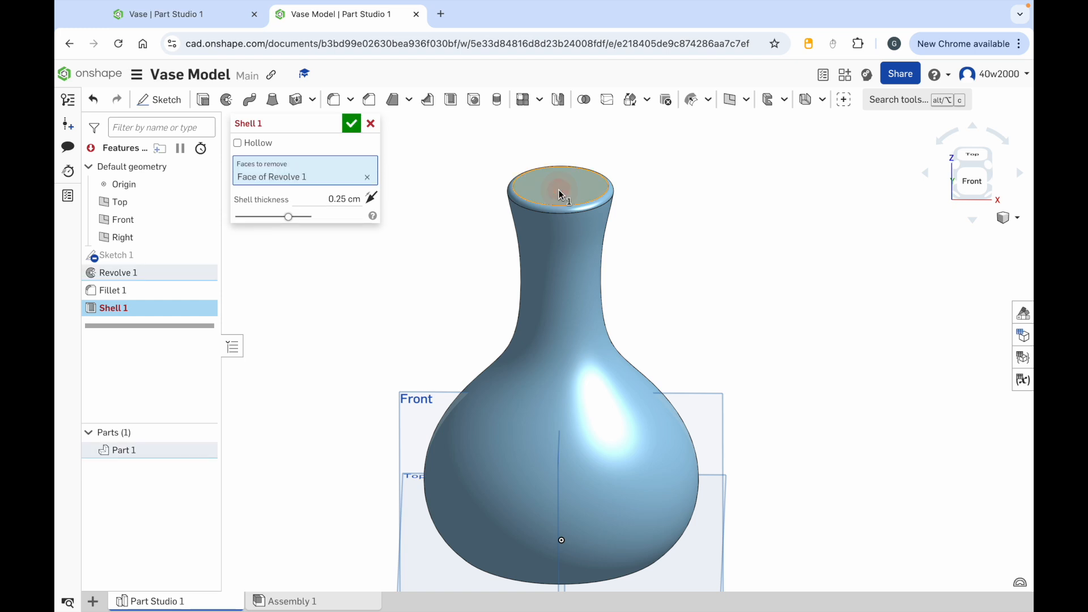
{"action": "mouse_move", "coordinate": [696, 168]}
{"action": "right_mouse_down"}
{"action": "mouse_move", "coordinate": [703, 219]}
{"action": "mouse_move", "coordinate": [699, 189]}
{"action": "right_mouse_up"}
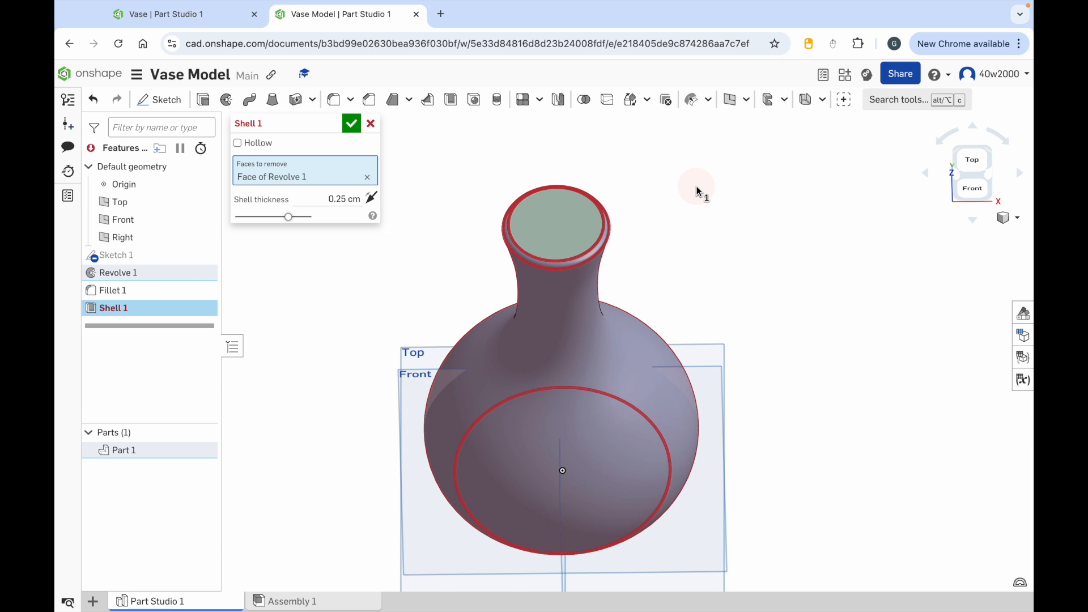
{"action": "left_click", "coordinate": [324, 198]}
{"action": "left_click", "coordinate": [328, 198]}
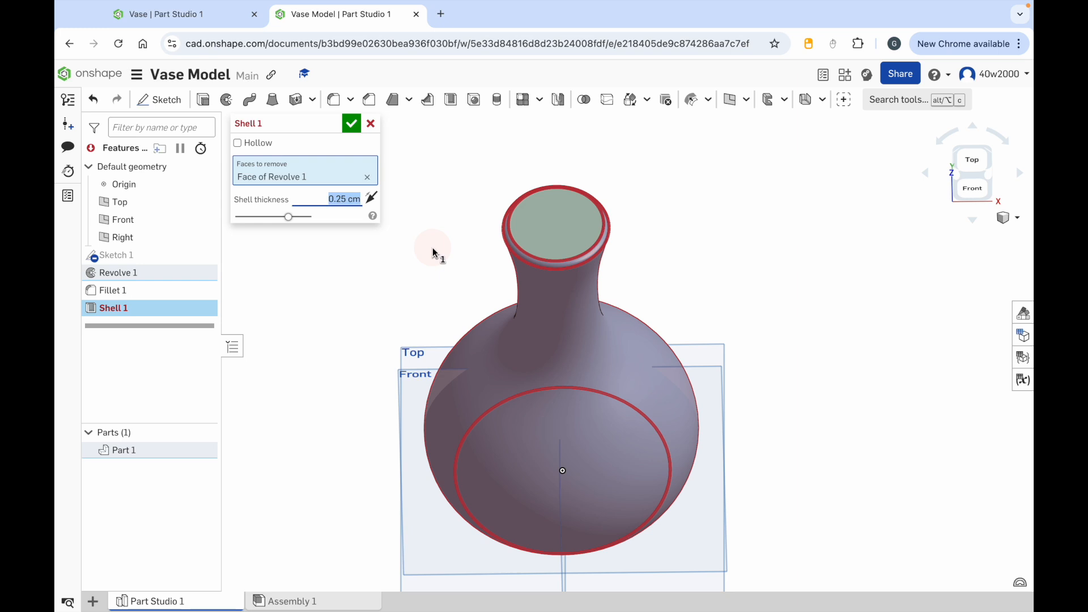
{"action": "type", "text": "0.5cm"}
{"action": "key", "text": "Return"}
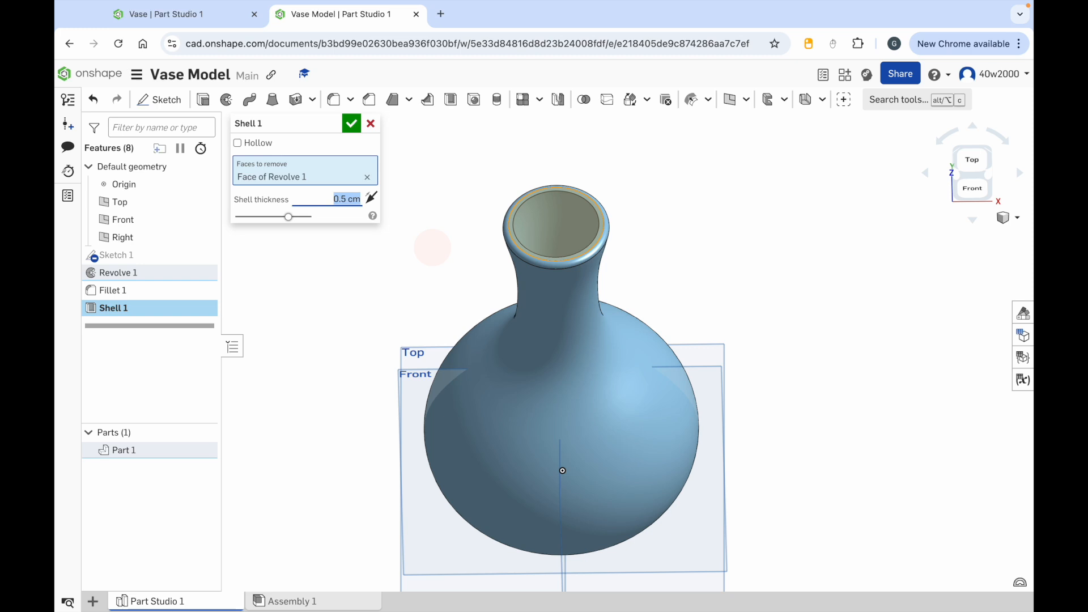
Step: Try a shell thickness of 1 cm for the vase
{"action": "right_click_drag", "start_coordinate": [675, 316], "coordinate": [666, 383]}
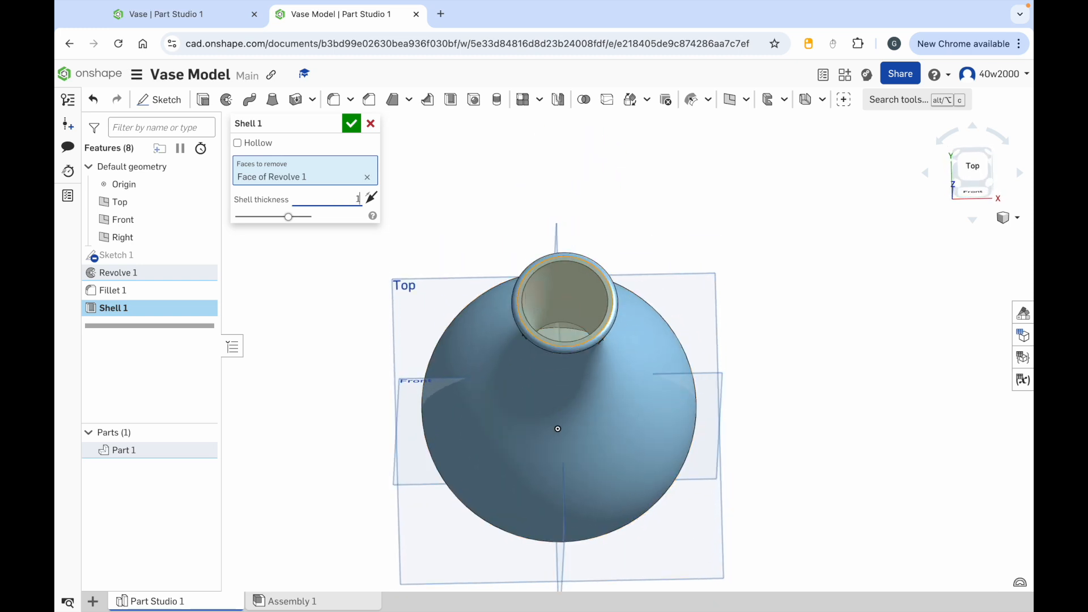
{"action": "type", "text": "1 cm"}
{"action": "key", "text": "Return"}
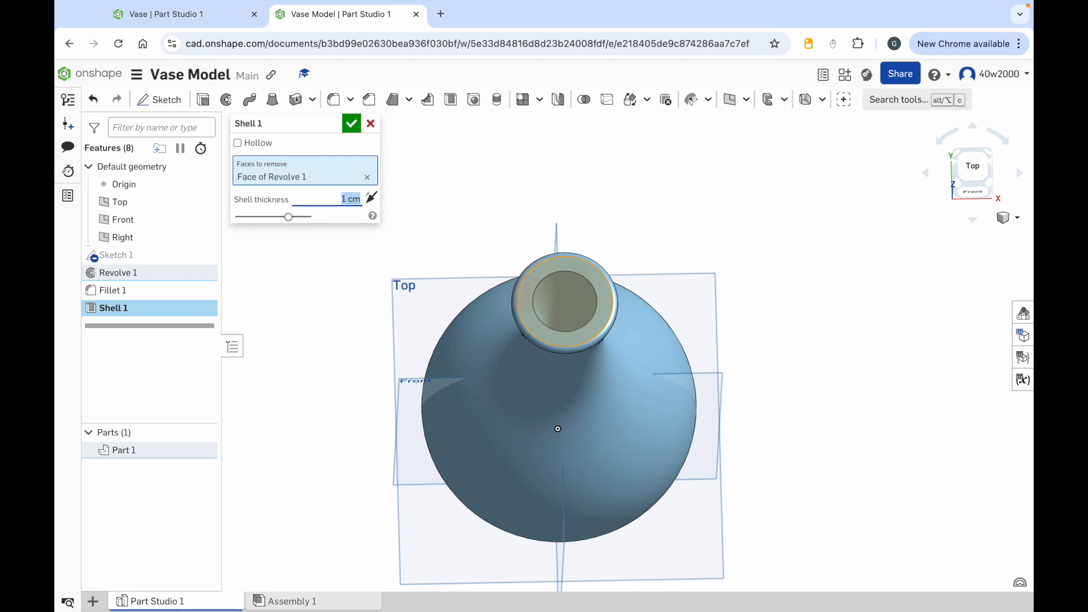
Step: Set the vase's shell thickness back to 0.5 cm and accept the shell feature
{"action": "type", "text": "0.5 cm"}
{"action": "key", "text": "Return"}
{"action": "right_click_drag", "start_coordinate": [815, 471], "coordinate": [831, 405]}
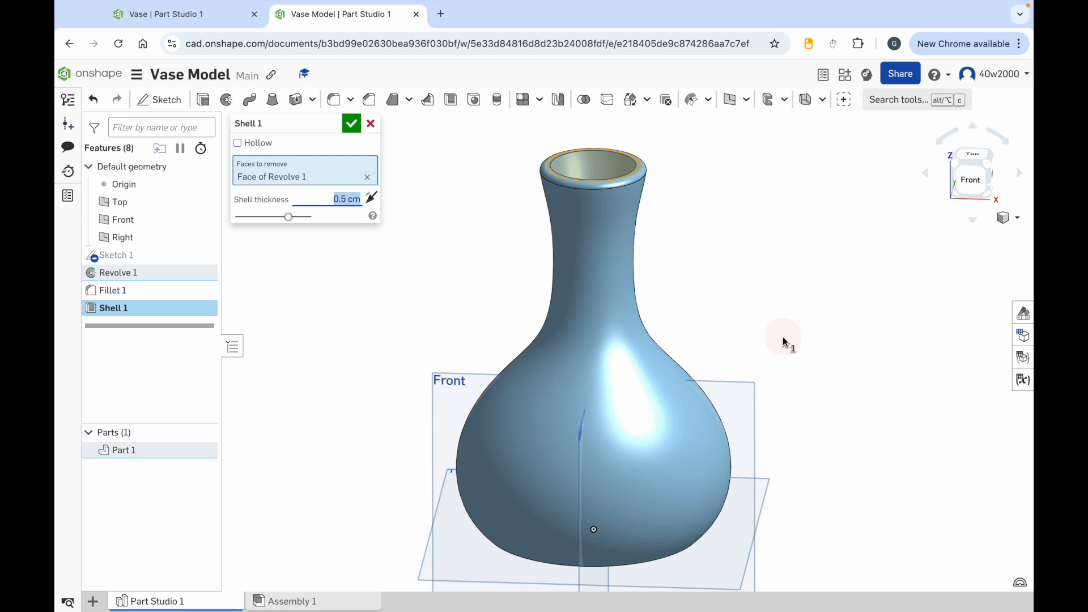
{"action": "left_click", "coordinate": [359, 130]}
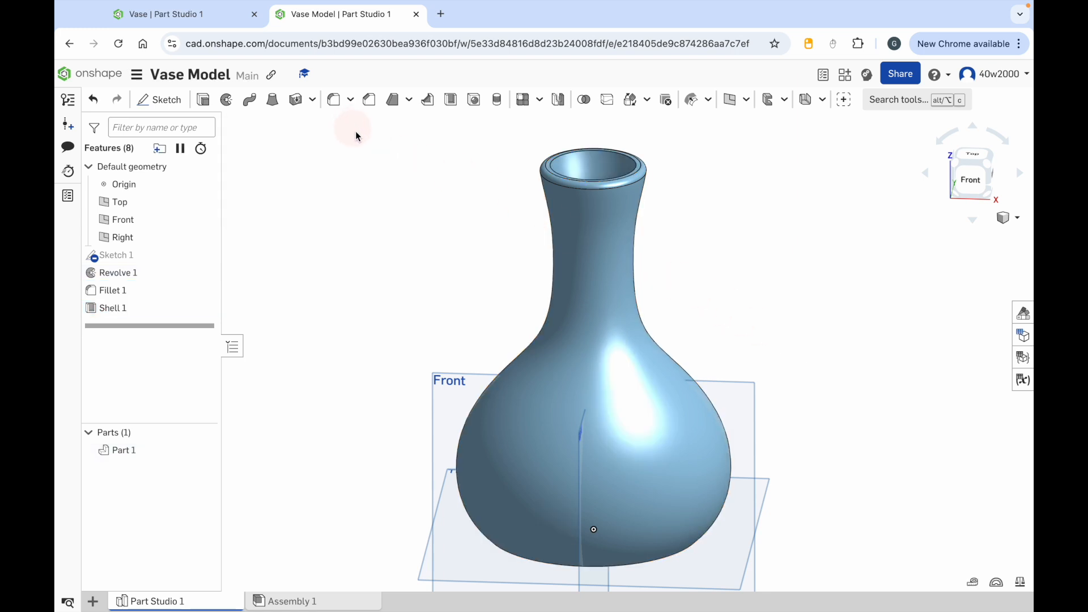
Step: Change the vase part's appearance to the light purple palette colour CCBFE9
{"action": "left_click", "coordinate": [602, 310]}
{"action": "right_click", "coordinate": [601, 309]}
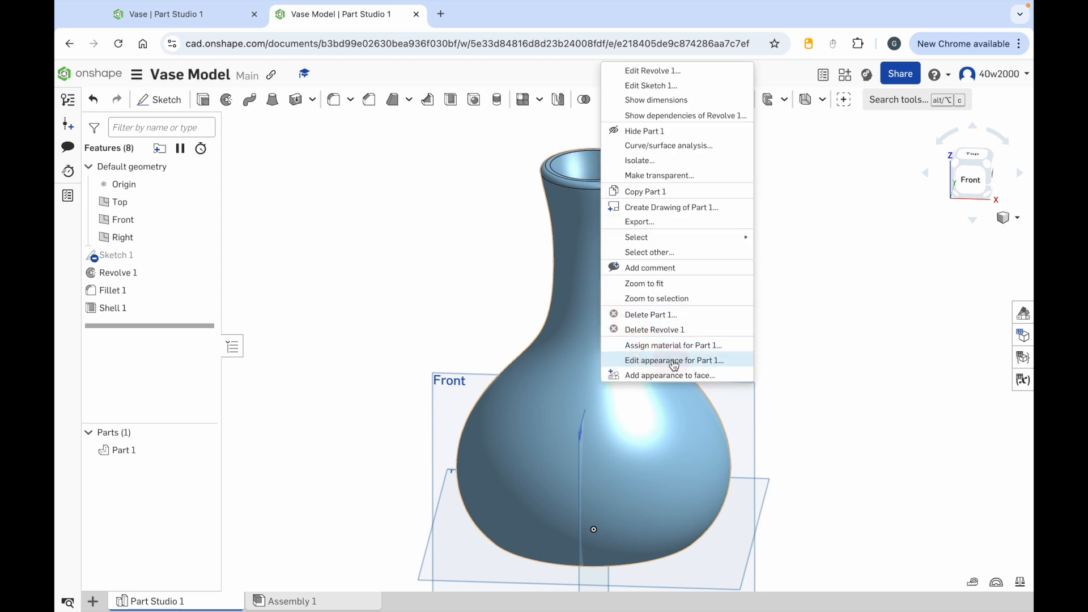
{"action": "left_click", "coordinate": [651, 361]}
{"action": "left_click", "coordinate": [345, 384]}
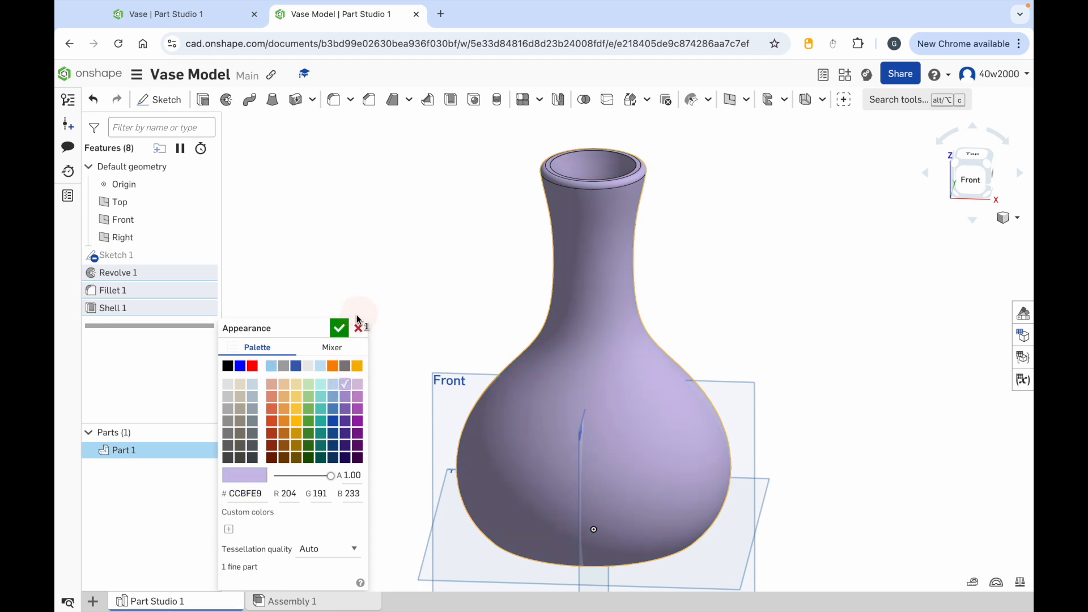
{"action": "left_click", "coordinate": [339, 330]}
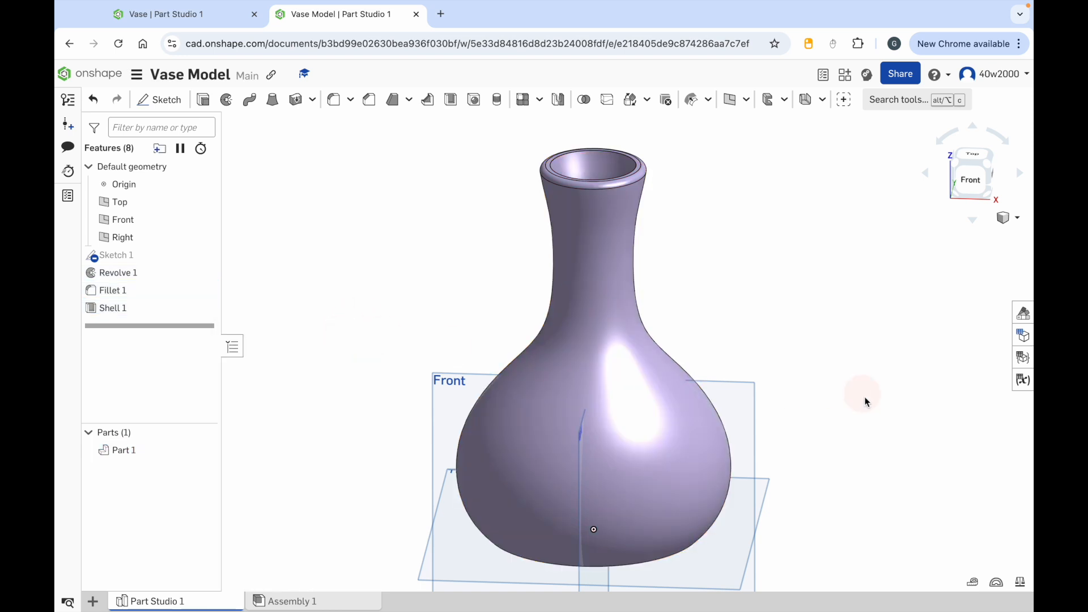
Step: Hide the Top, Front and Right default planes so that only the vase and the origin are displayed
{"action": "right_click", "coordinate": [861, 438]}
{"action": "left_click", "coordinate": [687, 354]}
{"action": "left_click", "coordinate": [204, 202]}
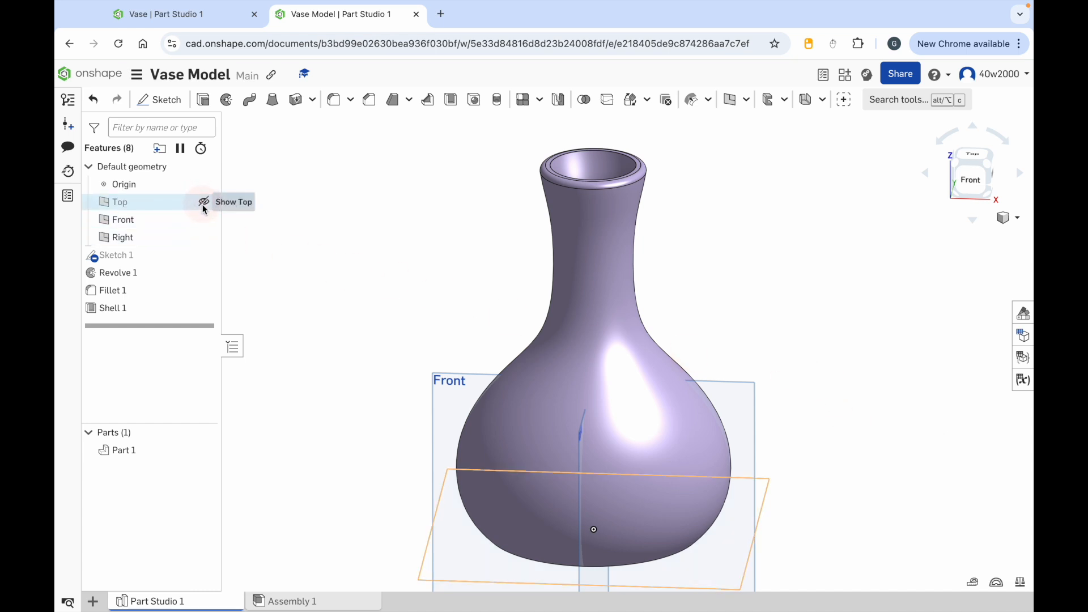
{"action": "left_click", "coordinate": [203, 220]}
{"action": "left_click", "coordinate": [204, 237]}
{"action": "mouse_move", "coordinate": [836, 392]}
{"action": "right_mouse_down"}
{"action": "mouse_move", "coordinate": [821, 394]}
{"action": "mouse_move", "coordinate": [869, 396]}
{"action": "mouse_move", "coordinate": [840, 391]}
{"action": "mouse_move", "coordinate": [840, 380]}
{"action": "mouse_move", "coordinate": [821, 391]}
{"action": "right_mouse_up"}
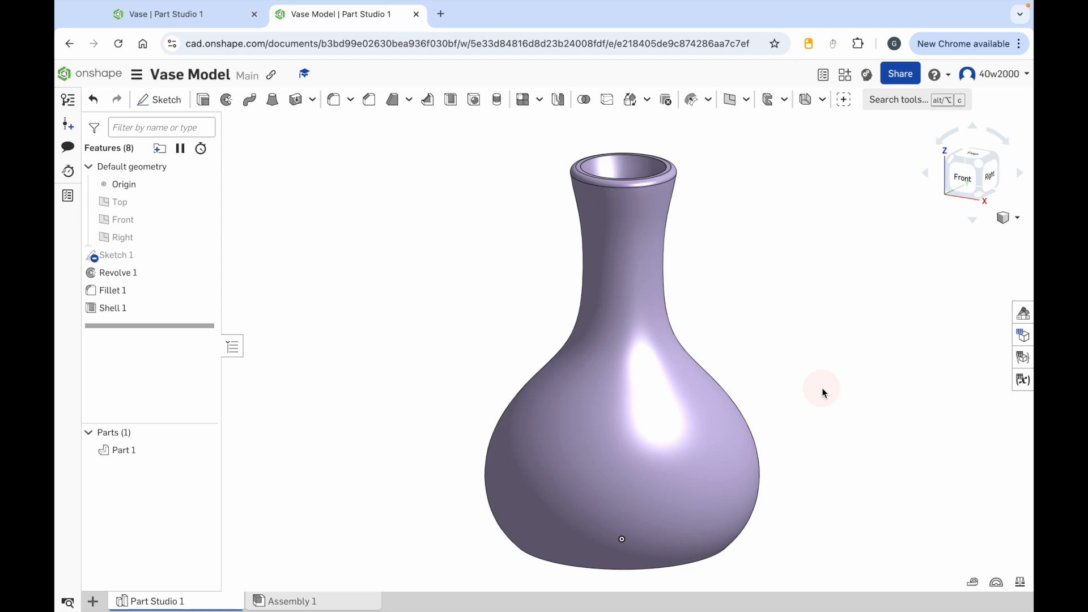